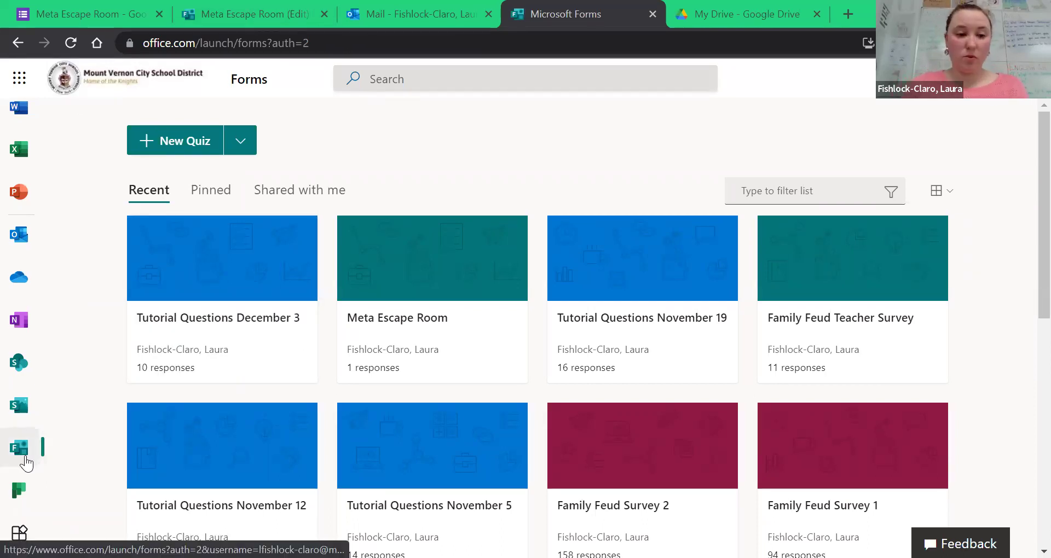
- Create a new quiz titled "New Escape Room" with the description "Scenario"
click(195, 134)
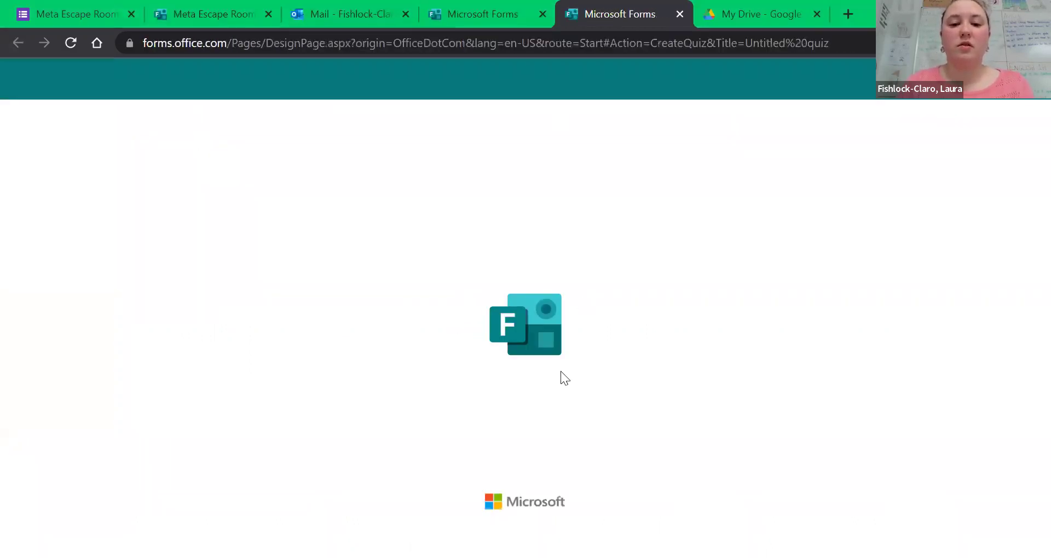
click(337, 277)
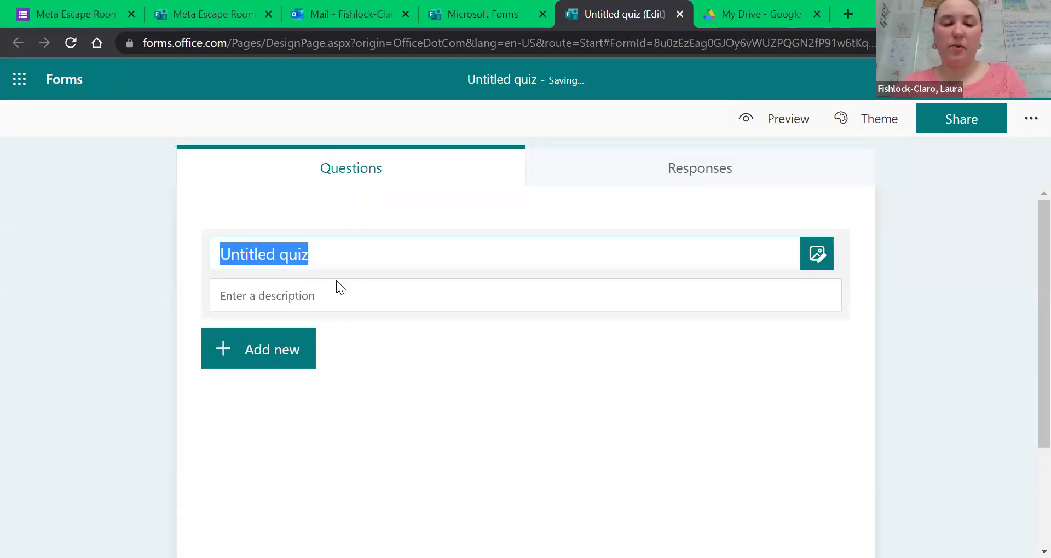
text(New Escape )
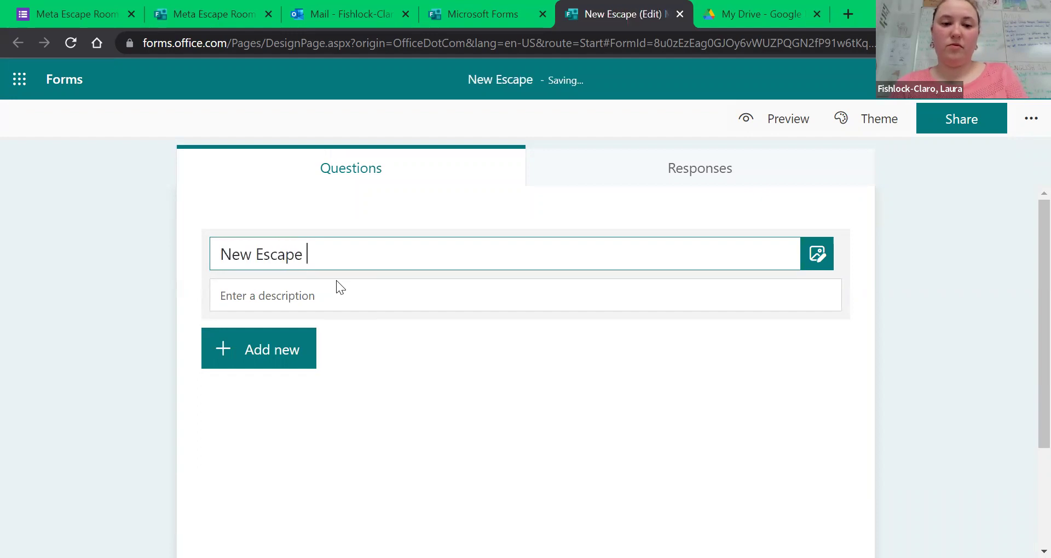
text(Room)
click(342, 295)
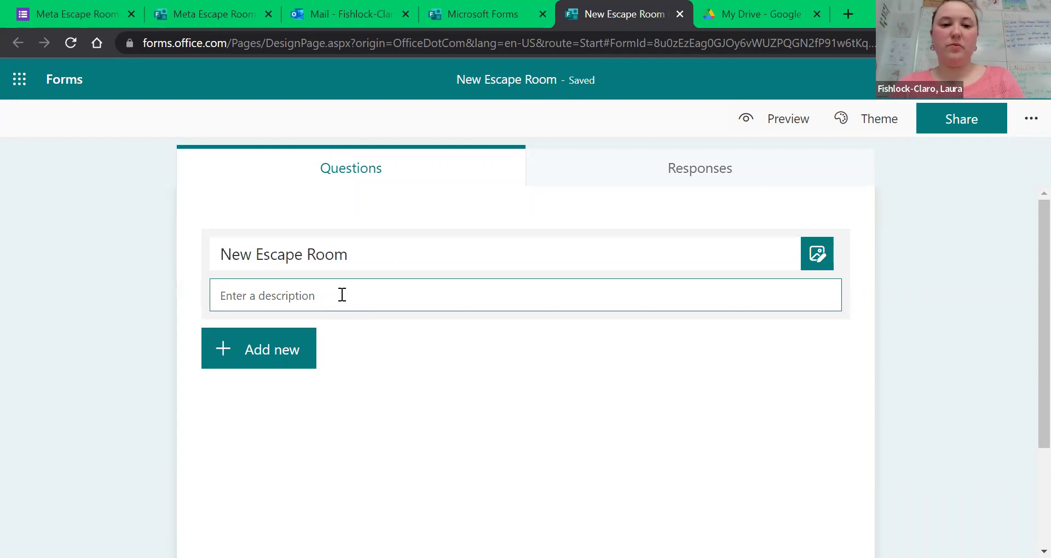
text(Scenario)
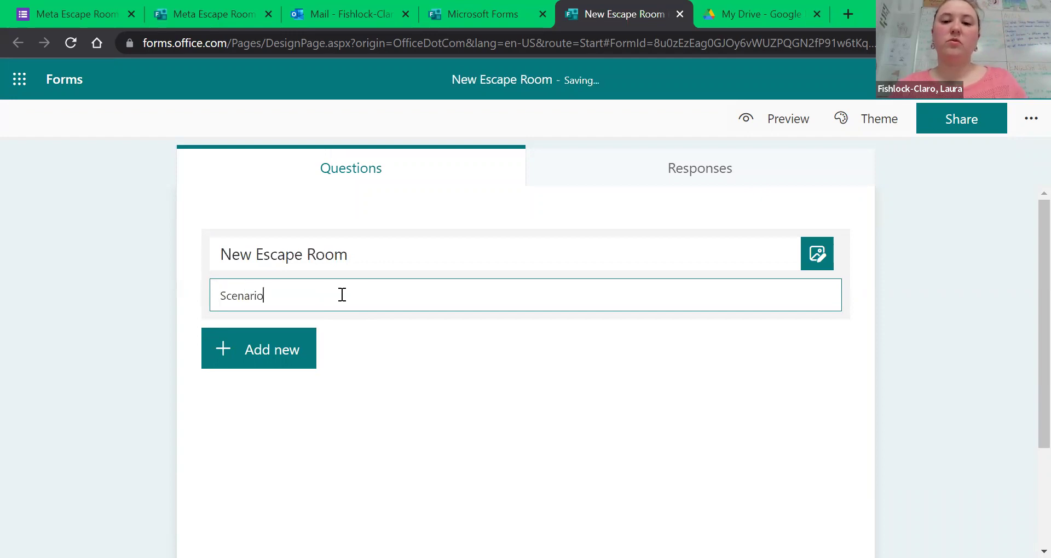
- Add a section below the quiz heading, titled "New Section" with the description "Scenario and clue."
click(293, 352)
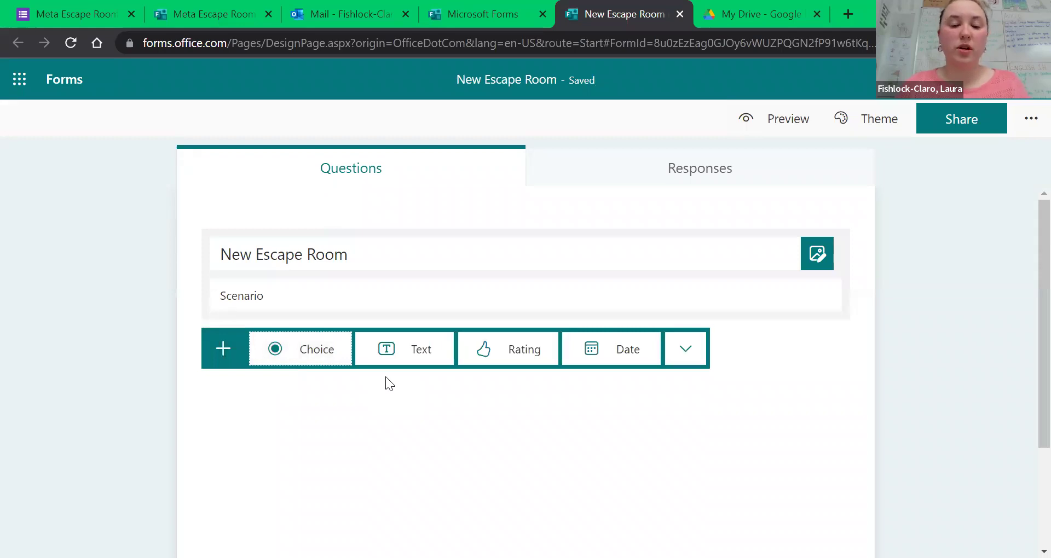
scroll(385, 377, down, 1)
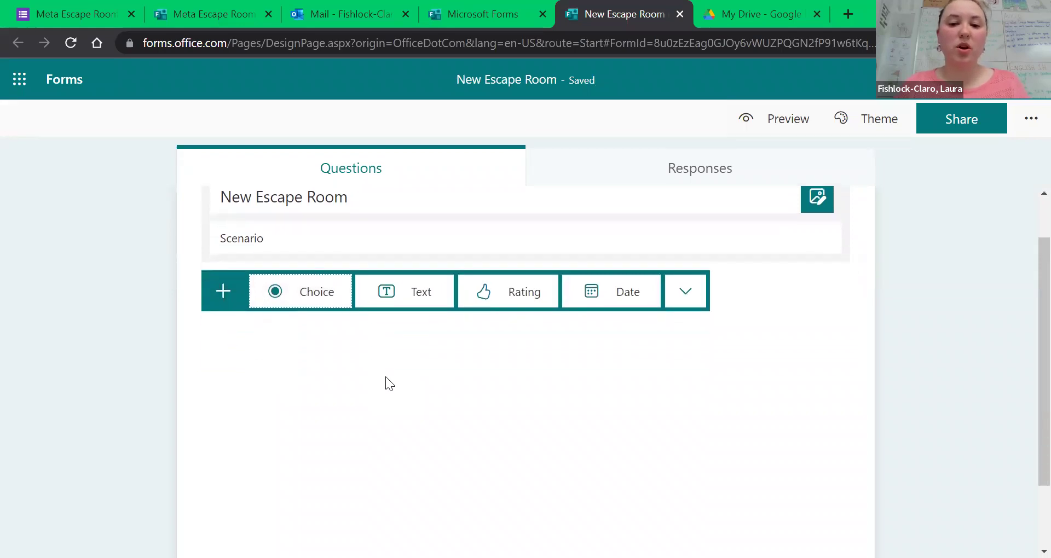
click(685, 291)
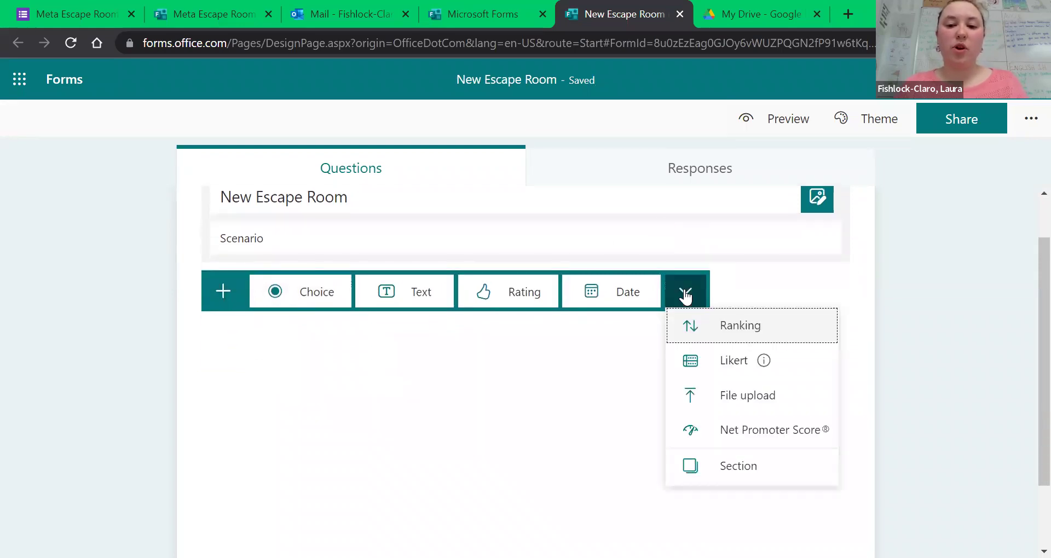
click(700, 469)
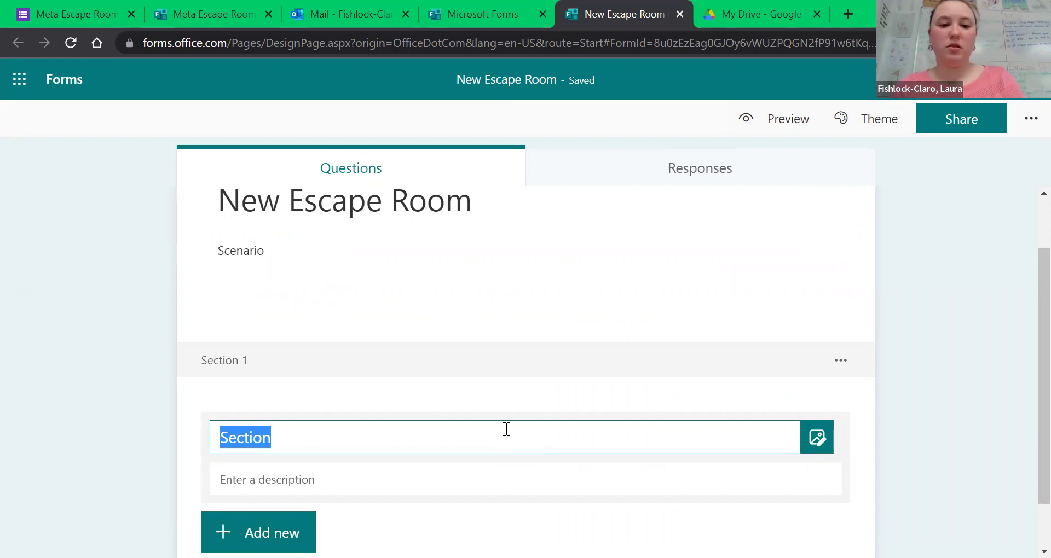
text(New Sec)
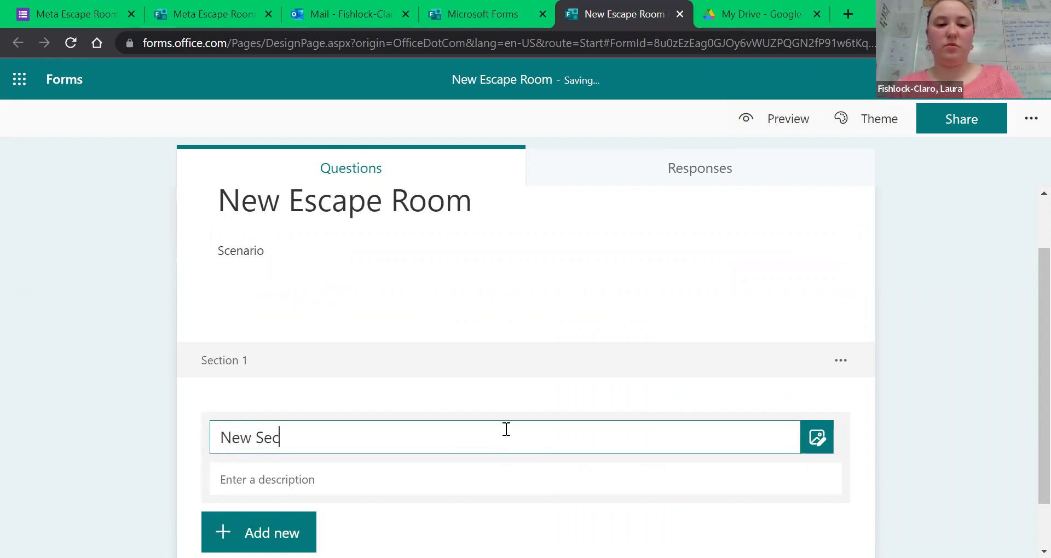
text(tion)
scroll(506, 429, down, 1)
click(507, 423)
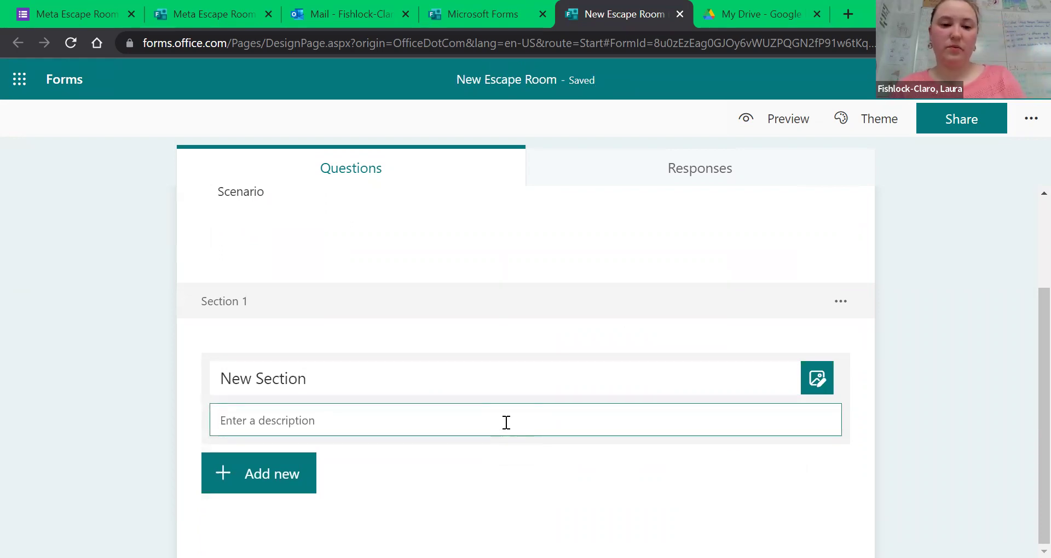
text(Sce)
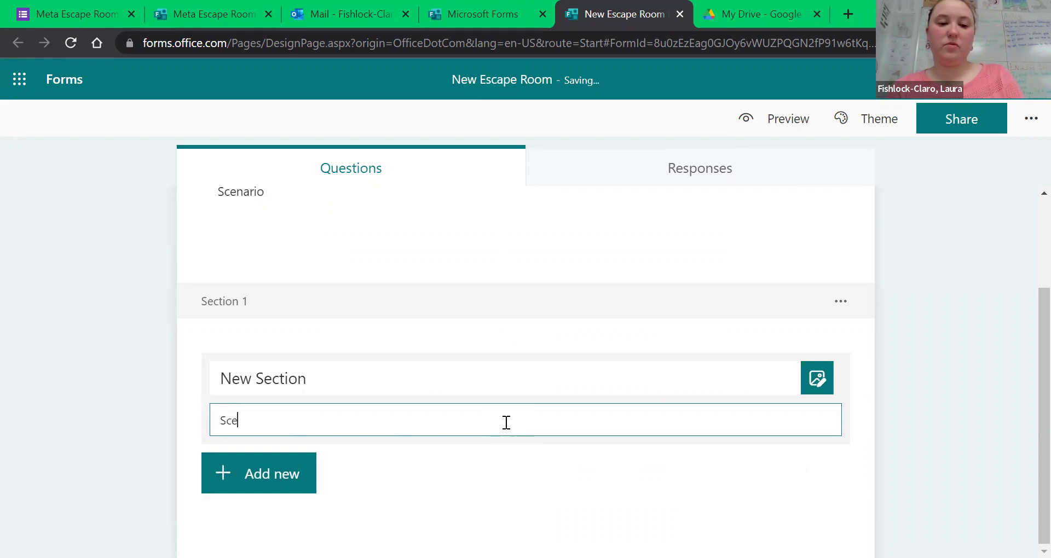
text(nario and clu)
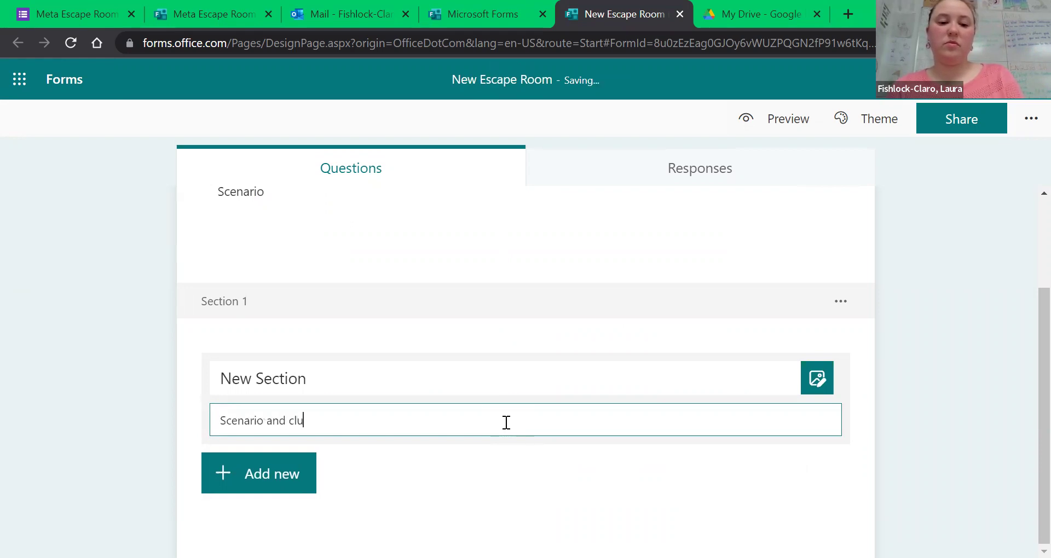
text(e.)
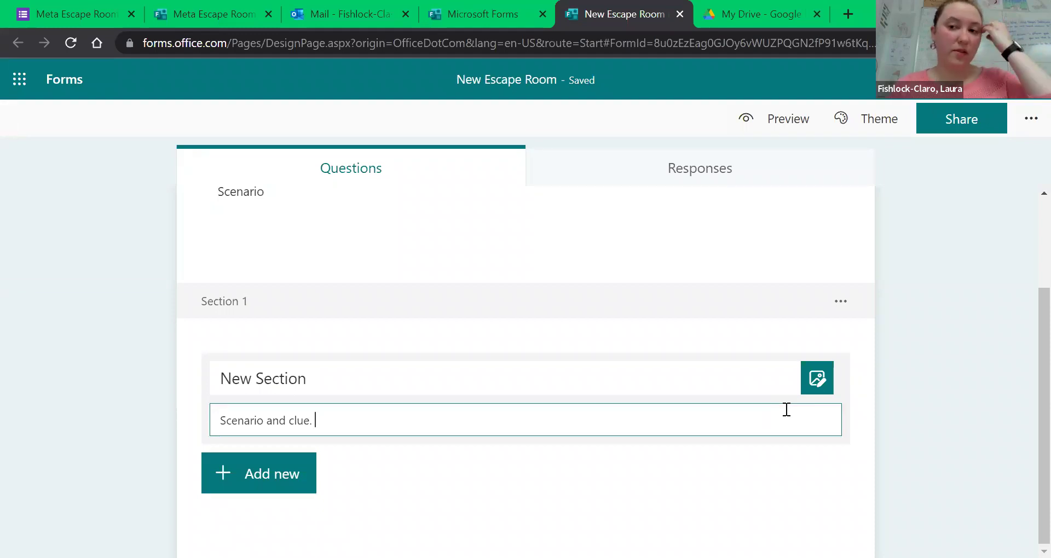
- Look at the media and image source options for the first section's heading without inserting anything
click(824, 376)
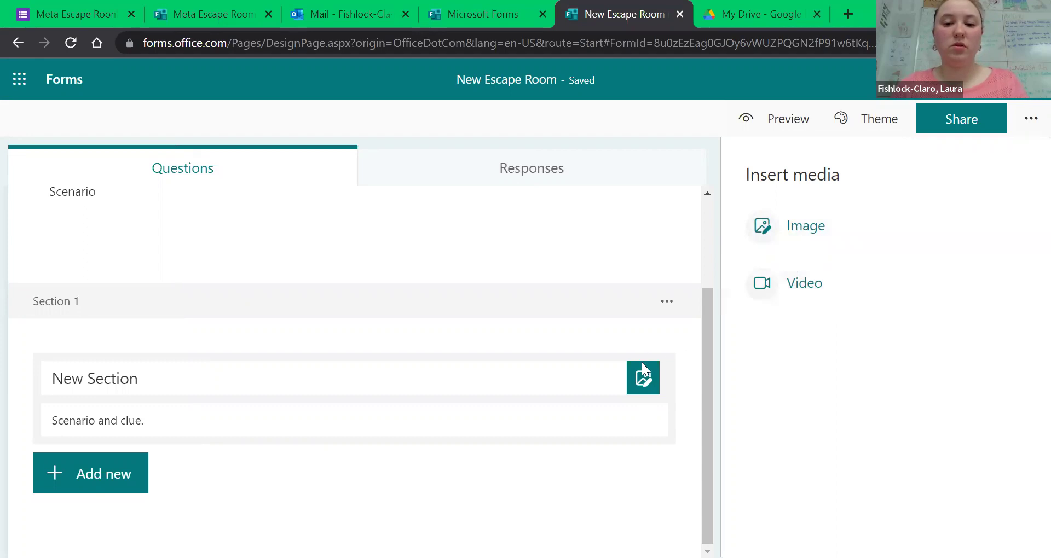
click(762, 247)
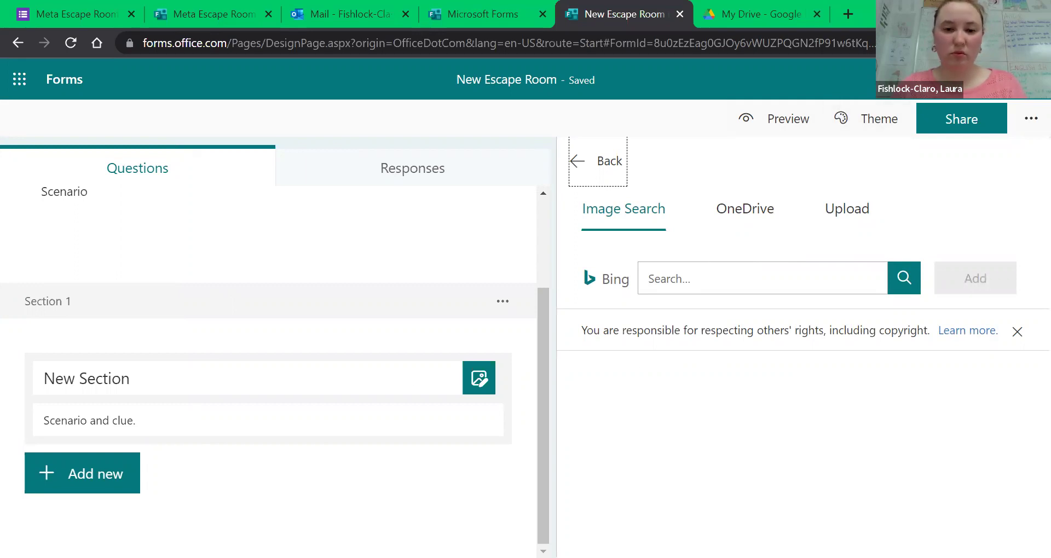
click(579, 160)
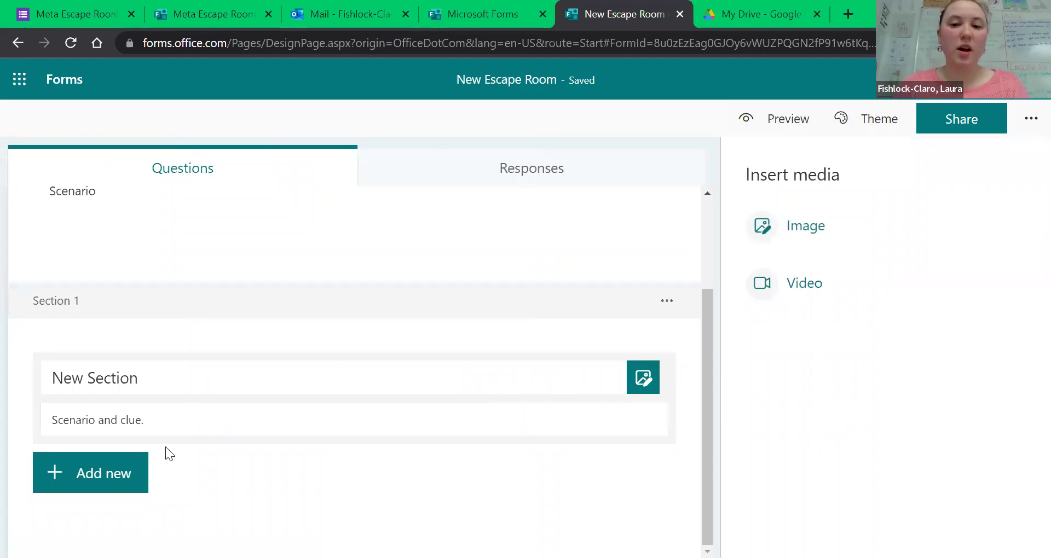
- Add a choice question to the first section reading "What is the correct answer?"
click(118, 480)
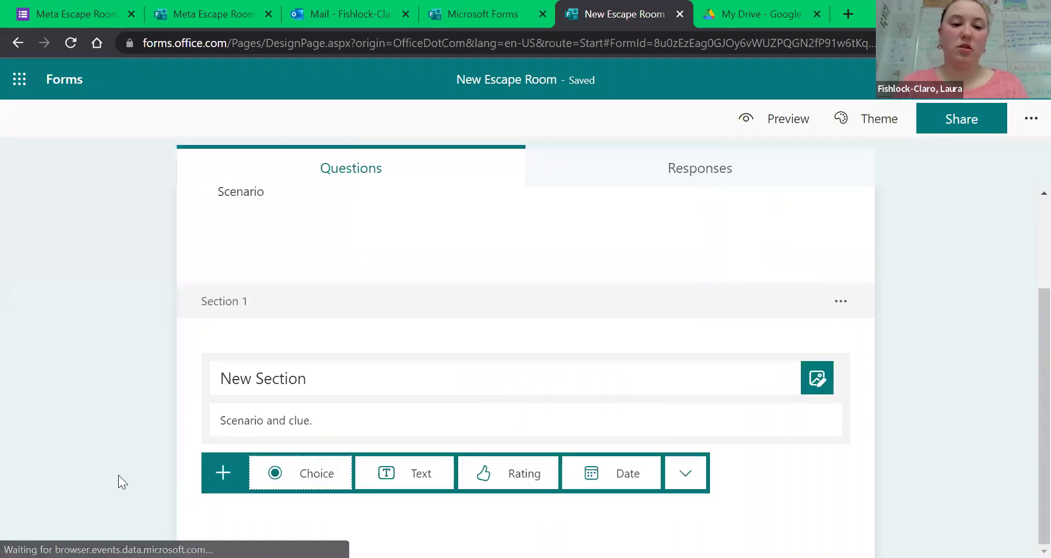
click(314, 472)
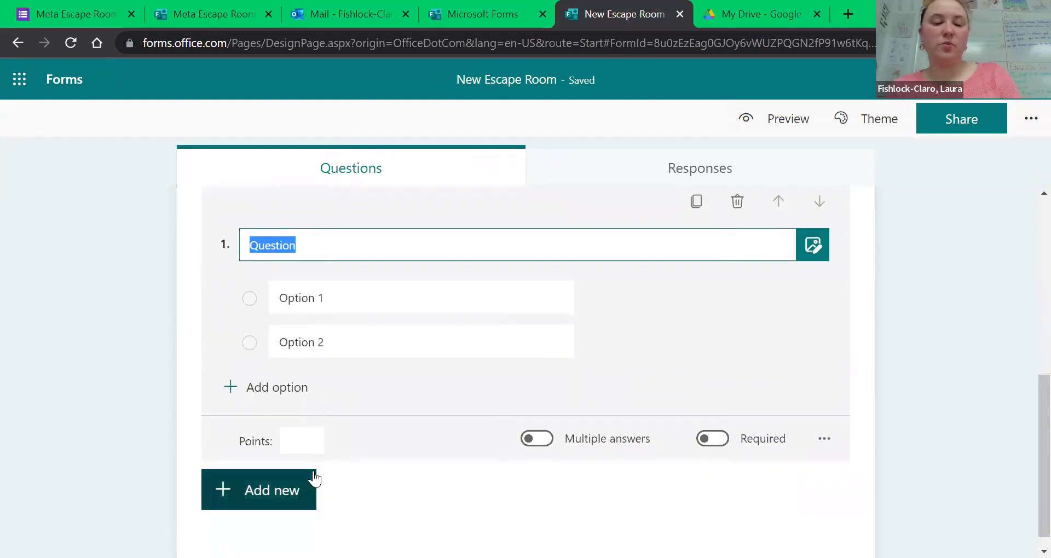
text(What)
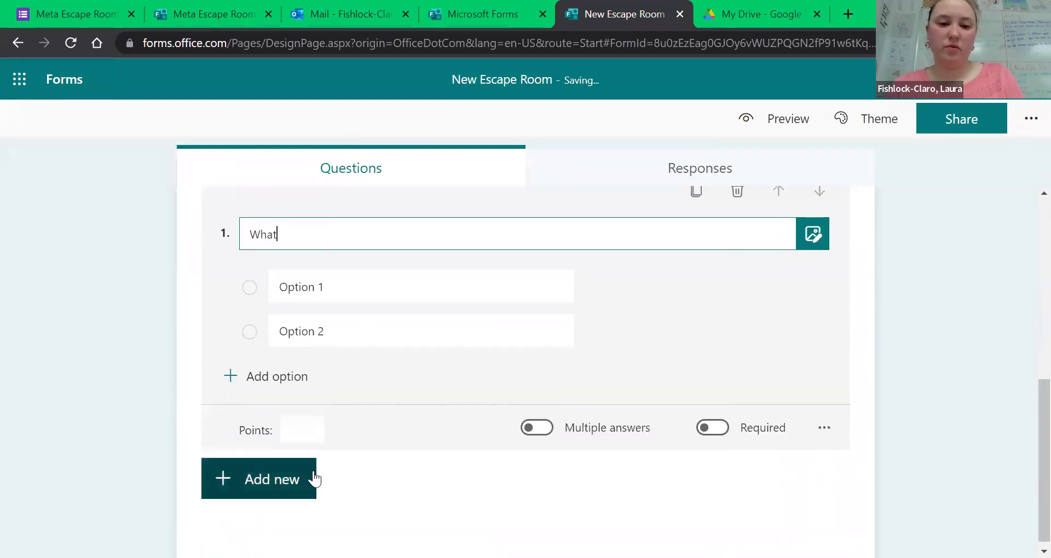
text( is the co)
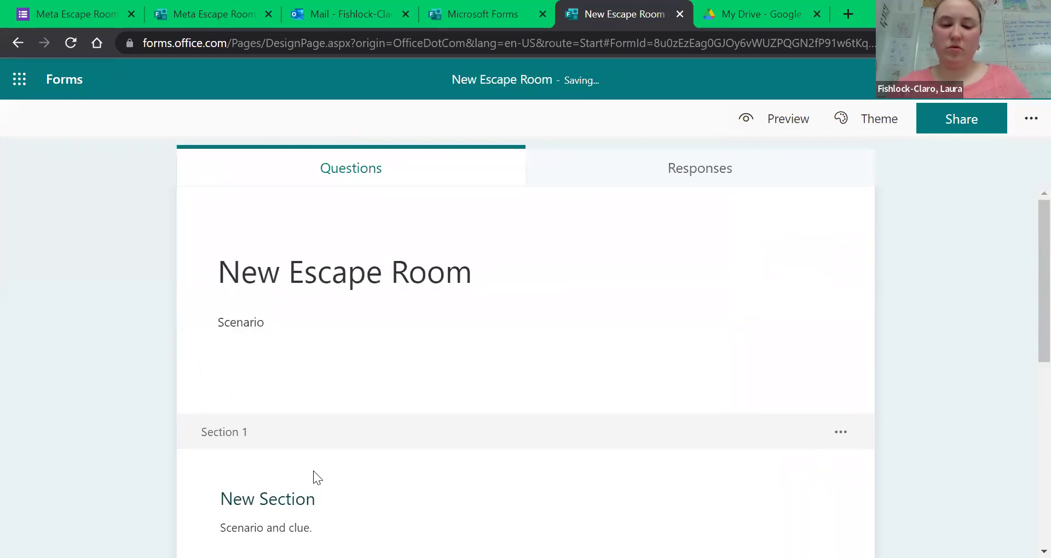
text(rrect answer?)
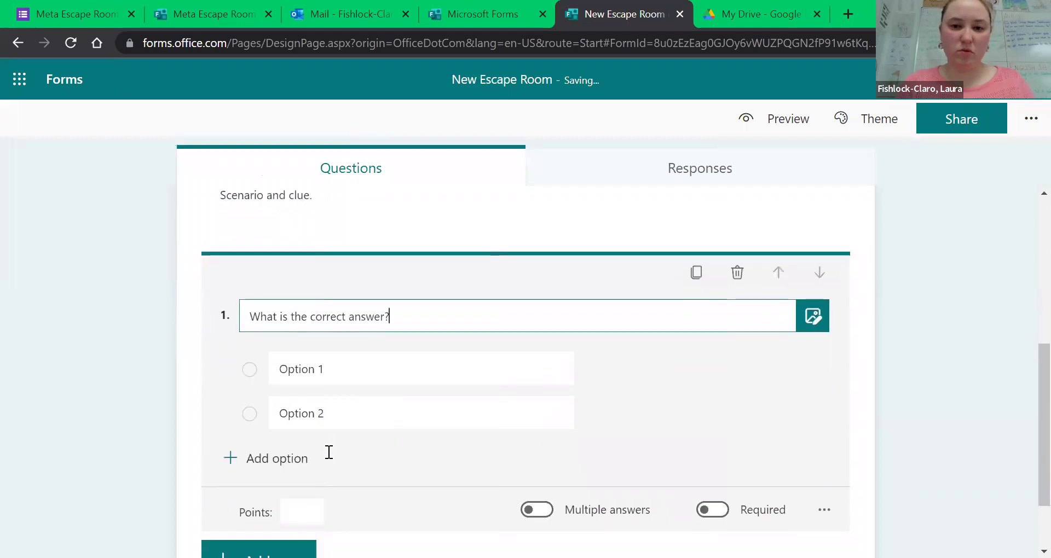
- Make the "What is the correct answer?" question required and turn on shuffling of its options
click(321, 350)
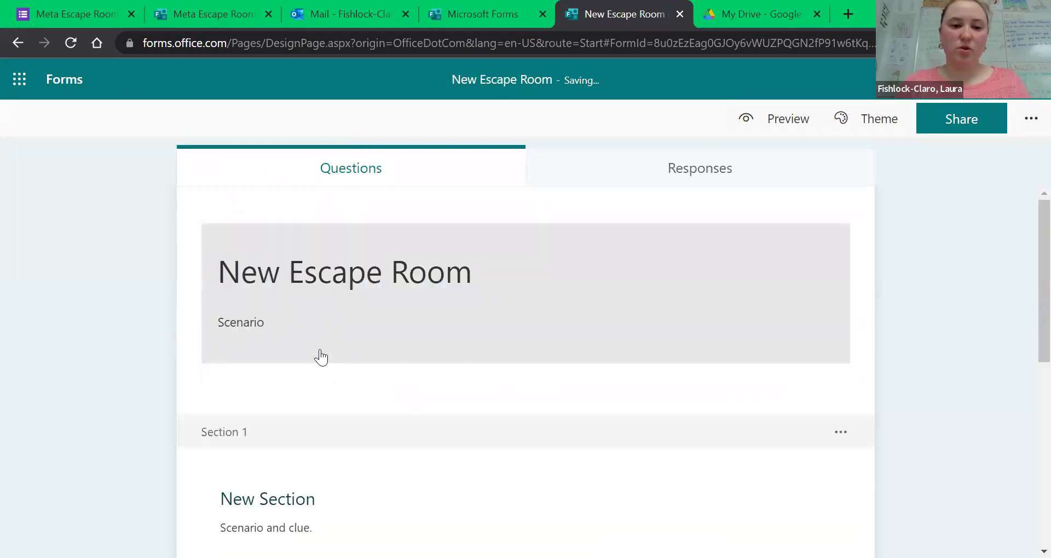
scroll(814, 362, down, 1)
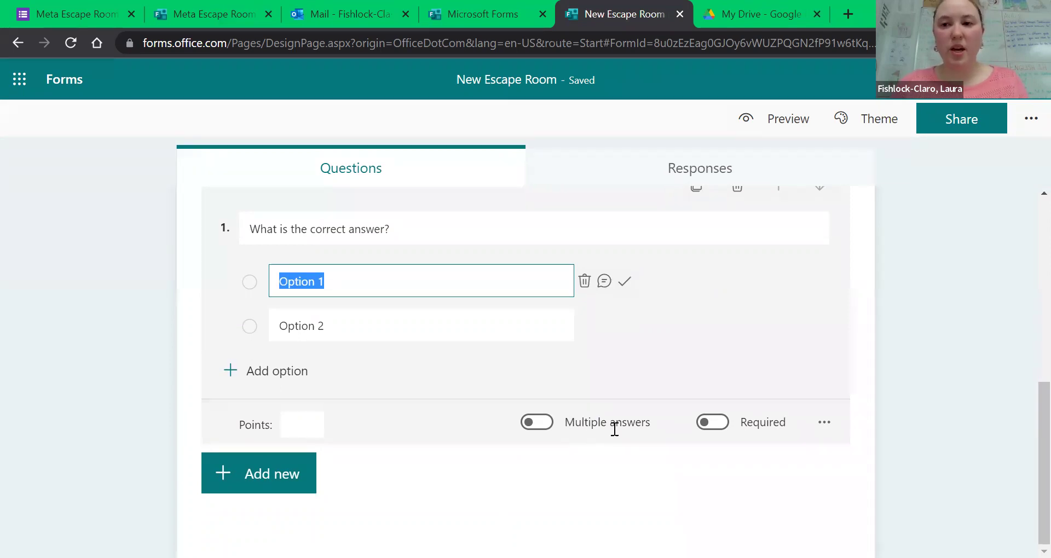
click(710, 422)
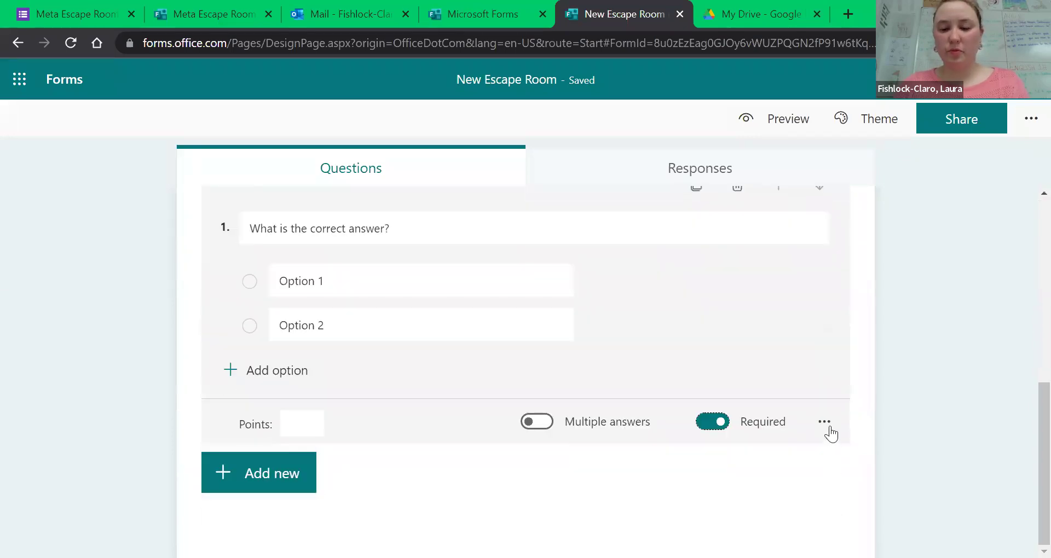
click(824, 422)
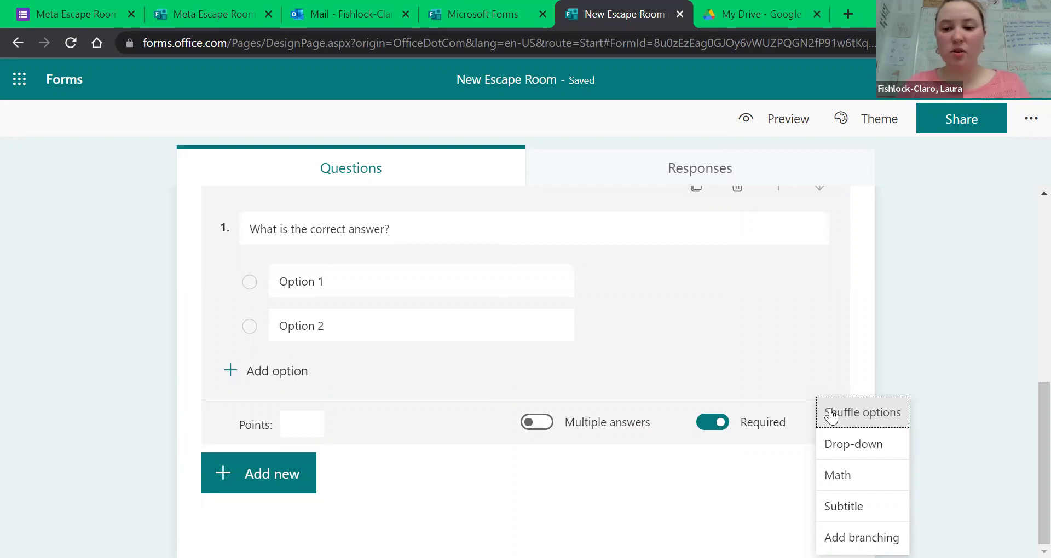
click(831, 414)
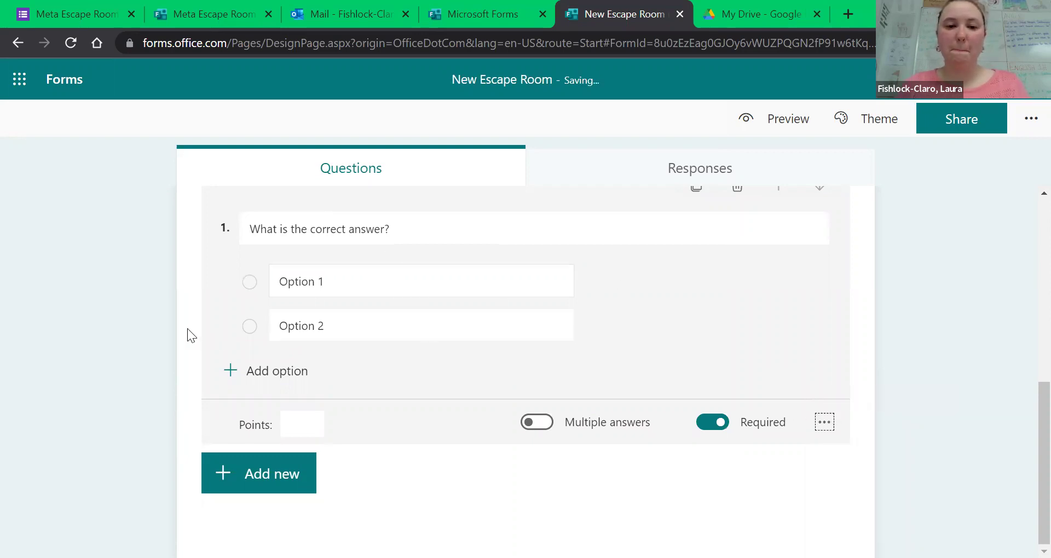
- Mark Option 1 as the correct answer to the choice question
mouse_move(509, 284)
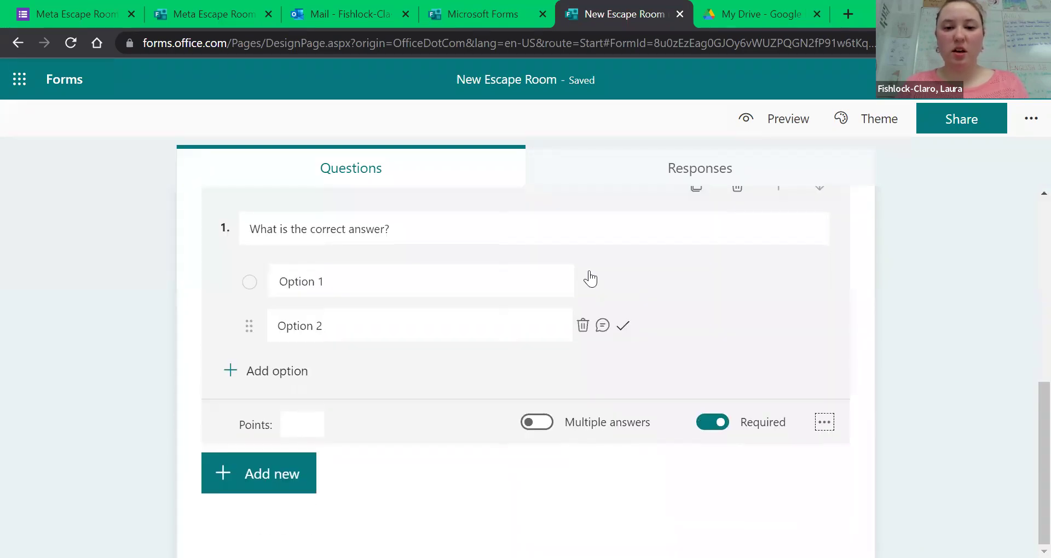
click(622, 280)
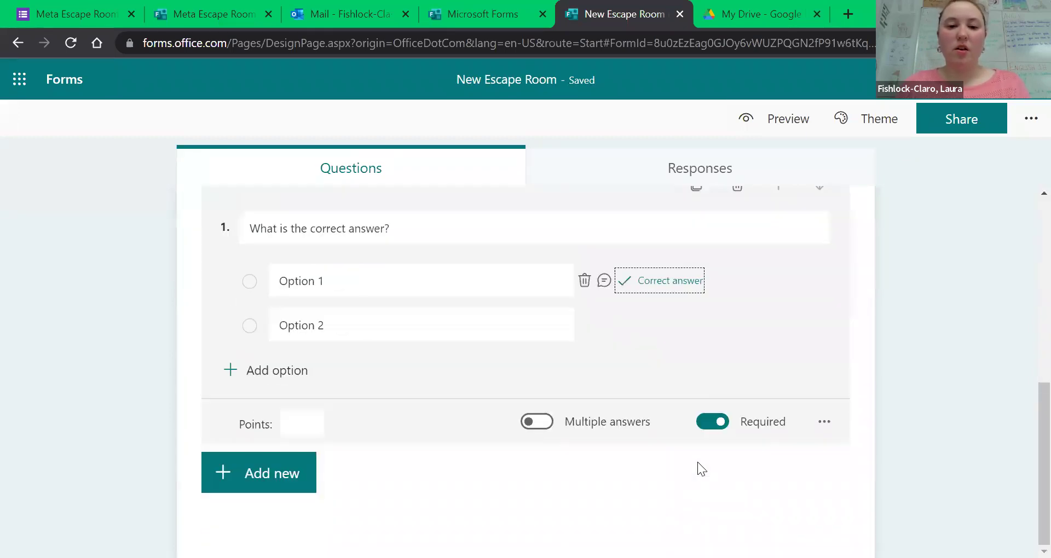
- Add a second section to the form and title it "New Section"
click(290, 473)
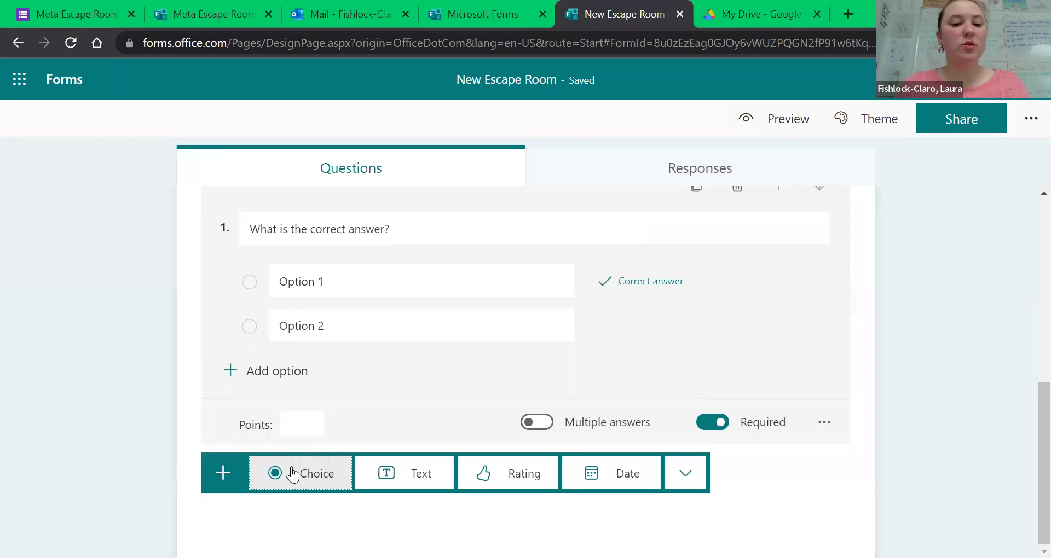
click(676, 475)
click(738, 534)
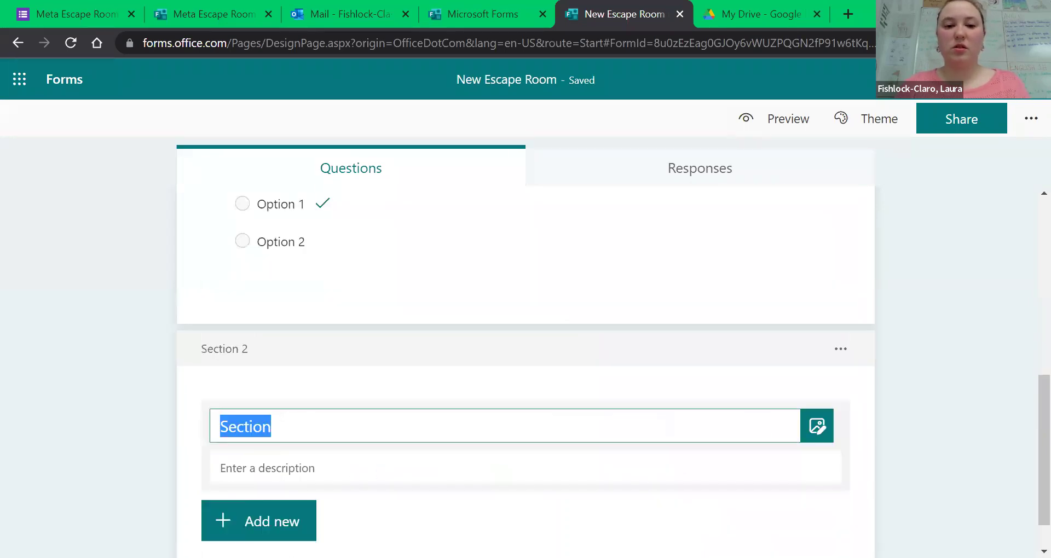
text(New )
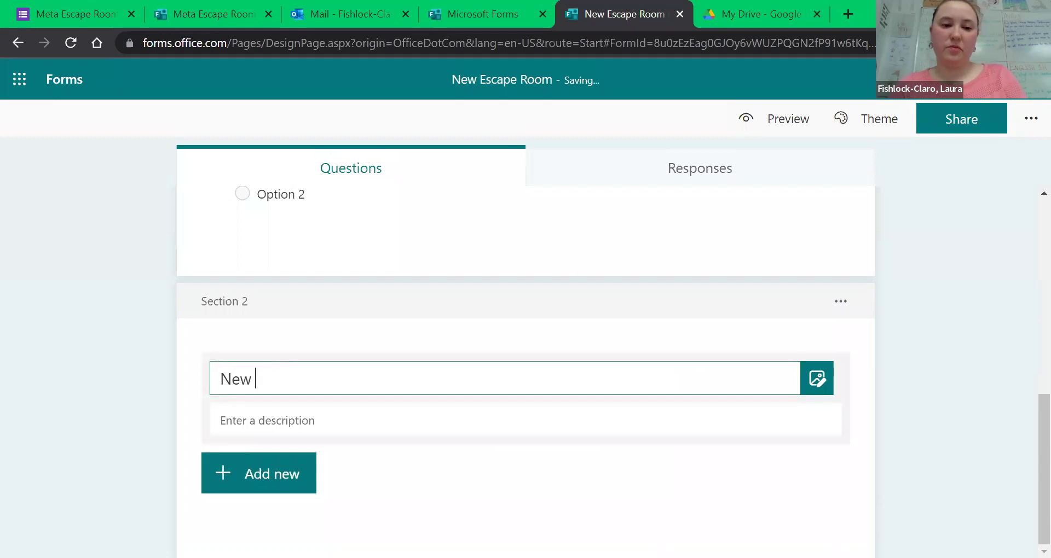
text(Section)
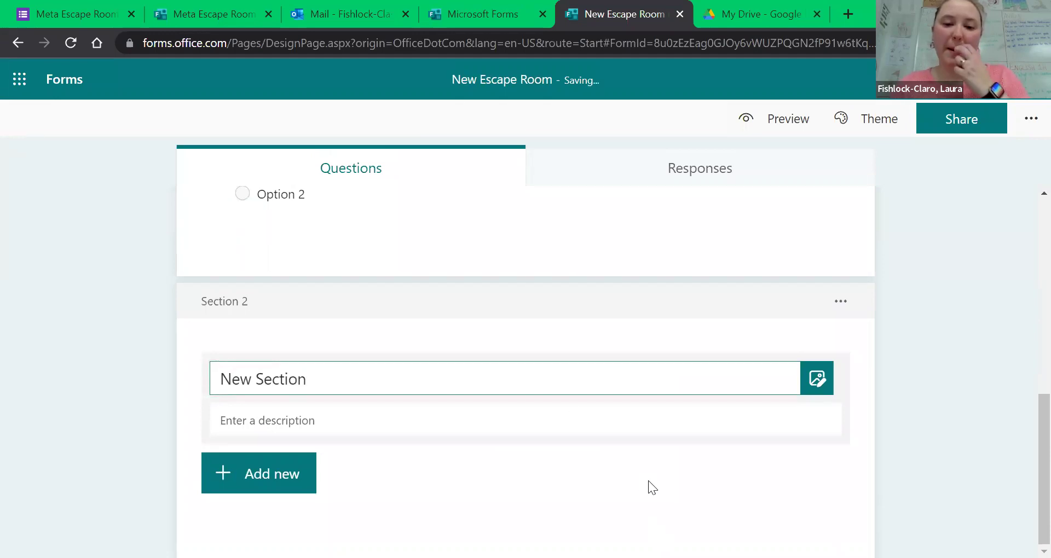
- Enter "Scenario and give clue." as the second section's description
click(561, 425)
text(Sce)
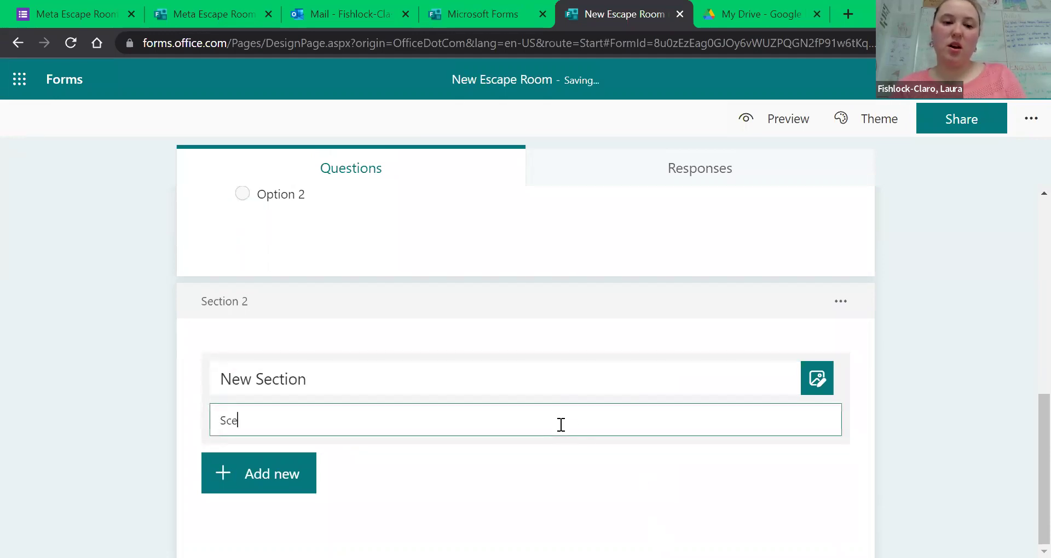
text(nario and )
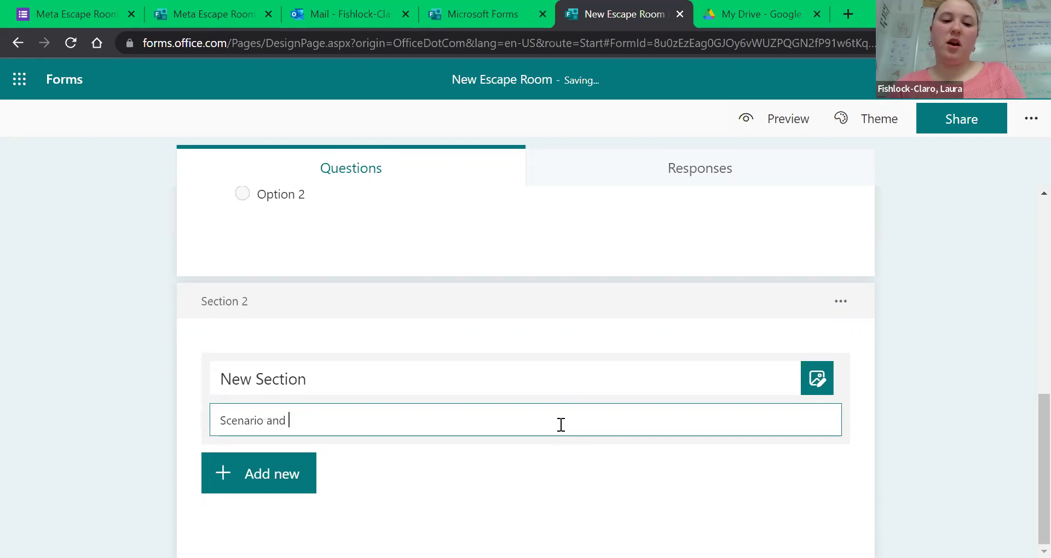
text(give clue.)
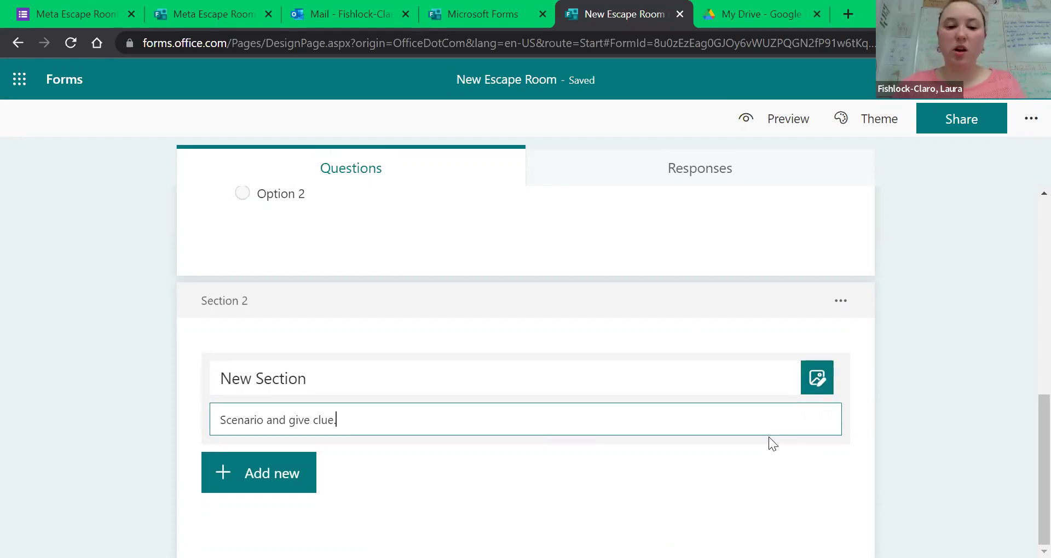
- Add a text question to the second section reading "what is the correct answer?"
click(277, 482)
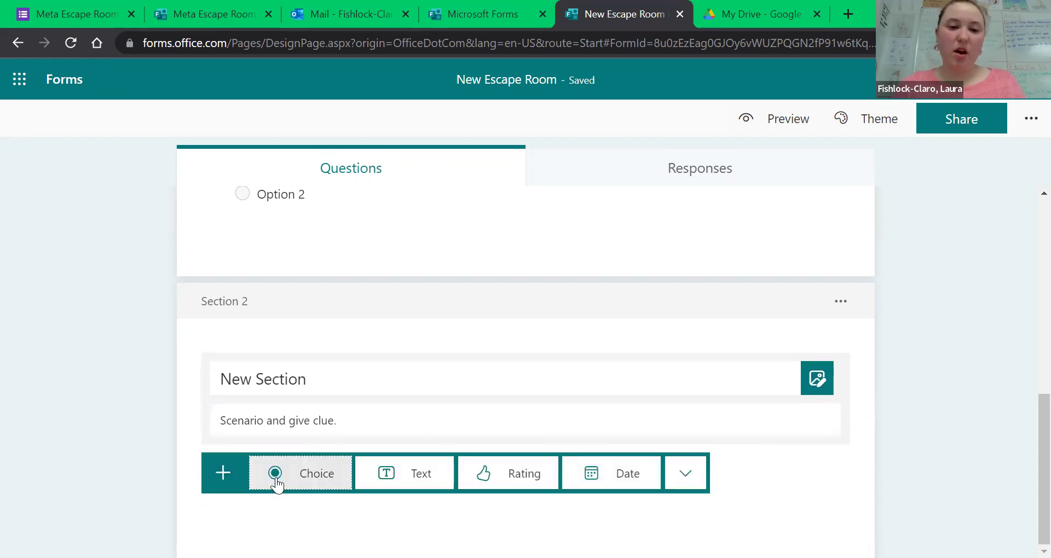
click(681, 476)
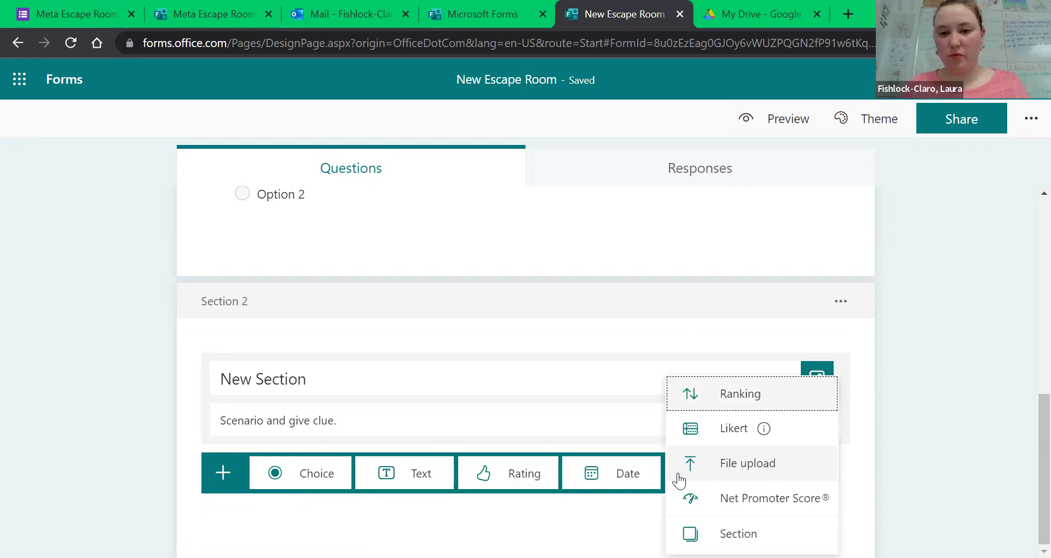
click(377, 471)
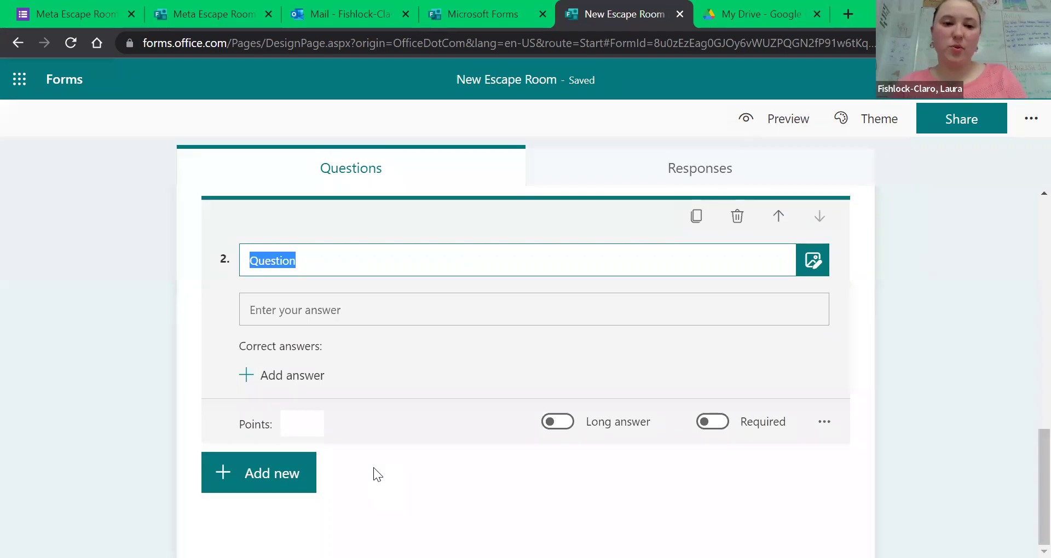
text(what )
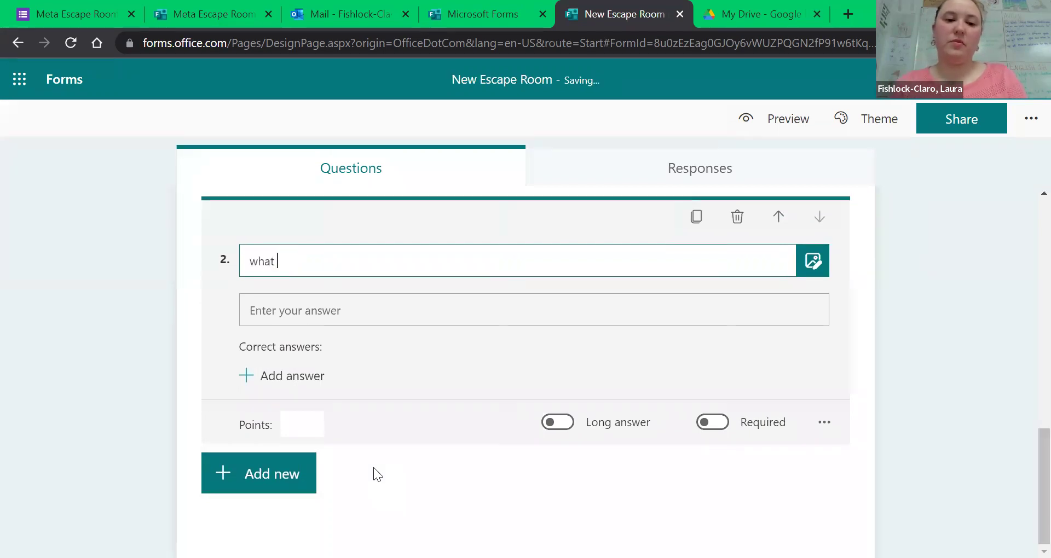
text(is the correct answer?)
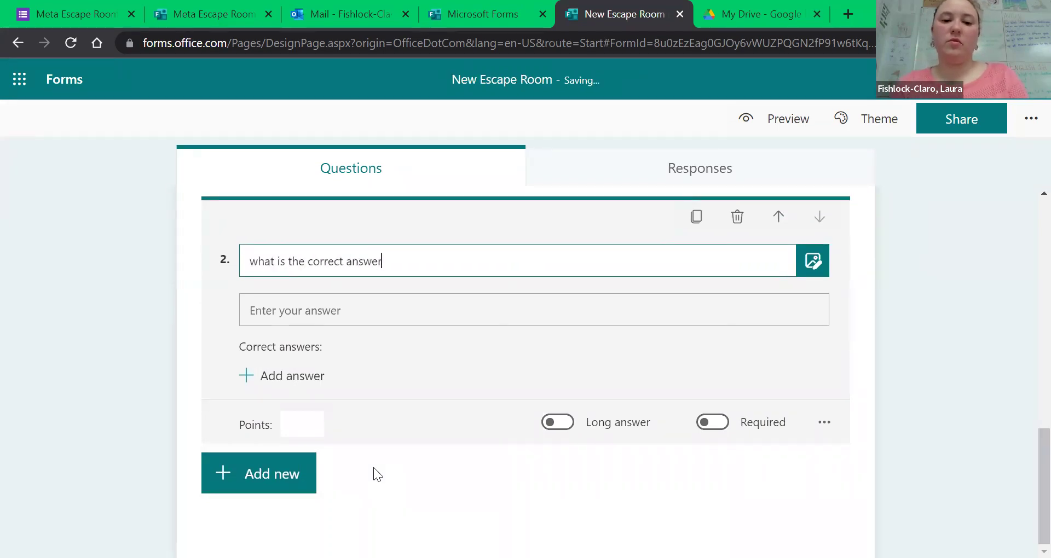
- Set "true" as the correct answer to the text question and make the question required
click(282, 377)
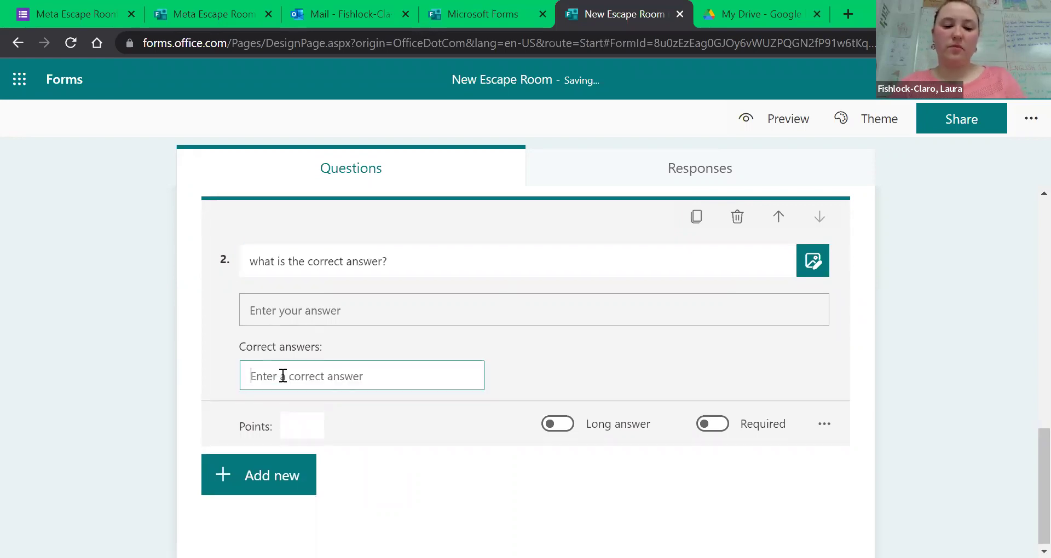
text(true)
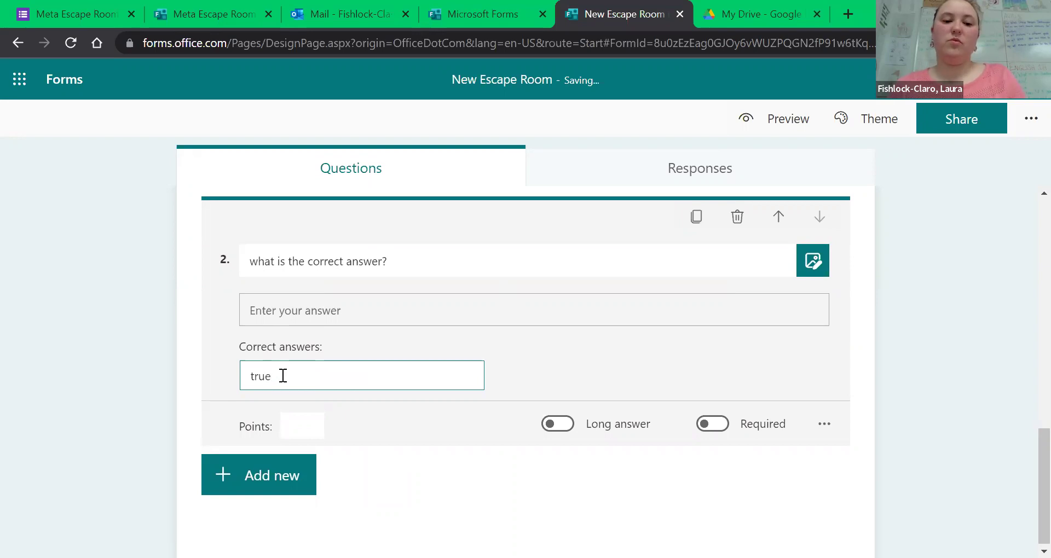
click(725, 427)
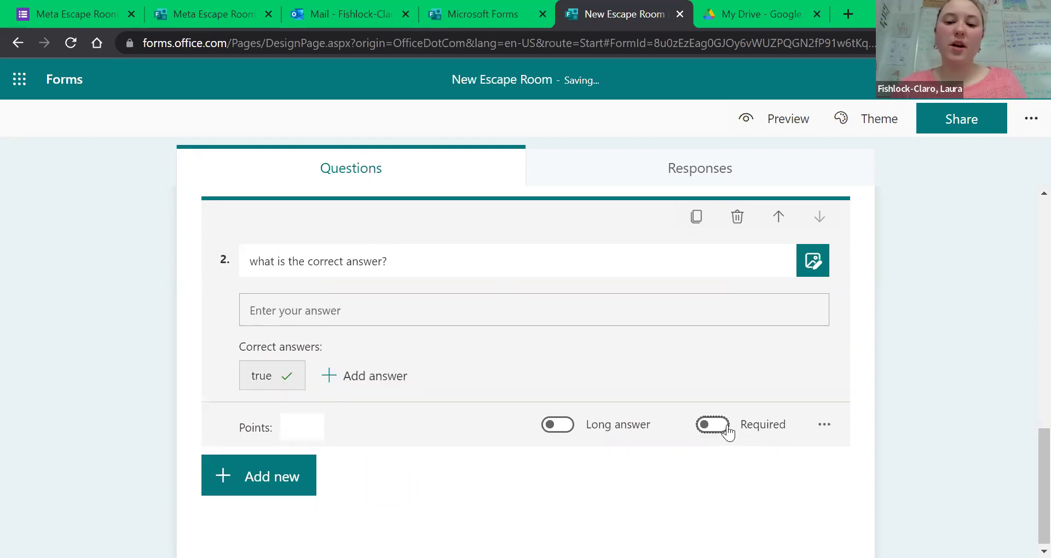
click(822, 425)
click(822, 427)
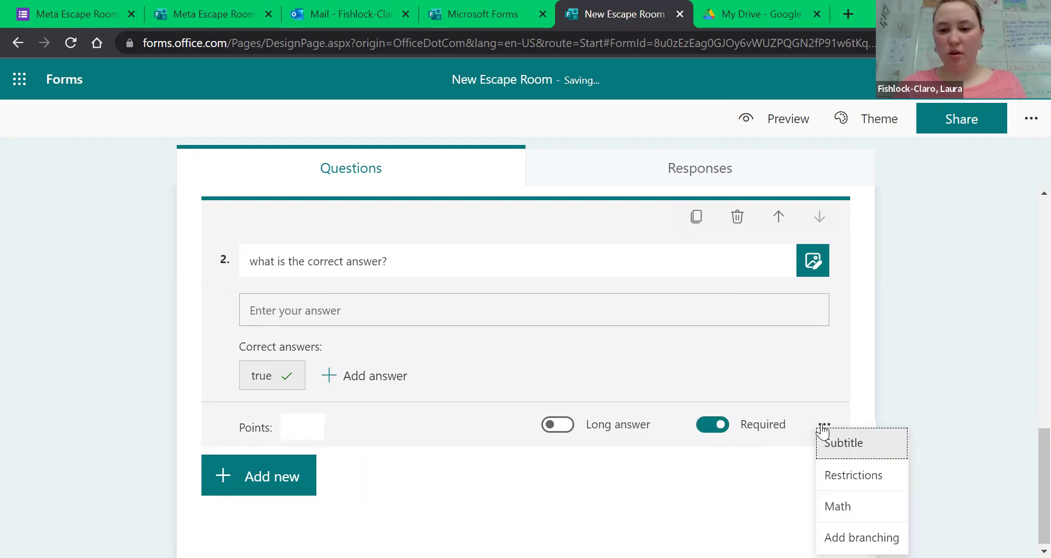
click(770, 477)
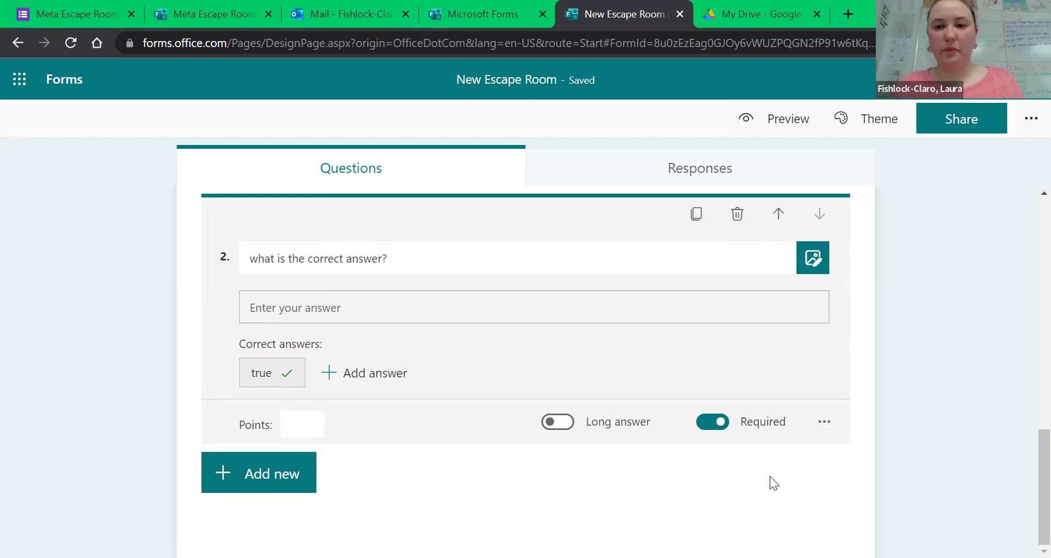
- Preview the escape room form as a respondent and look over its header and first section
scroll(769, 480, up, 15)
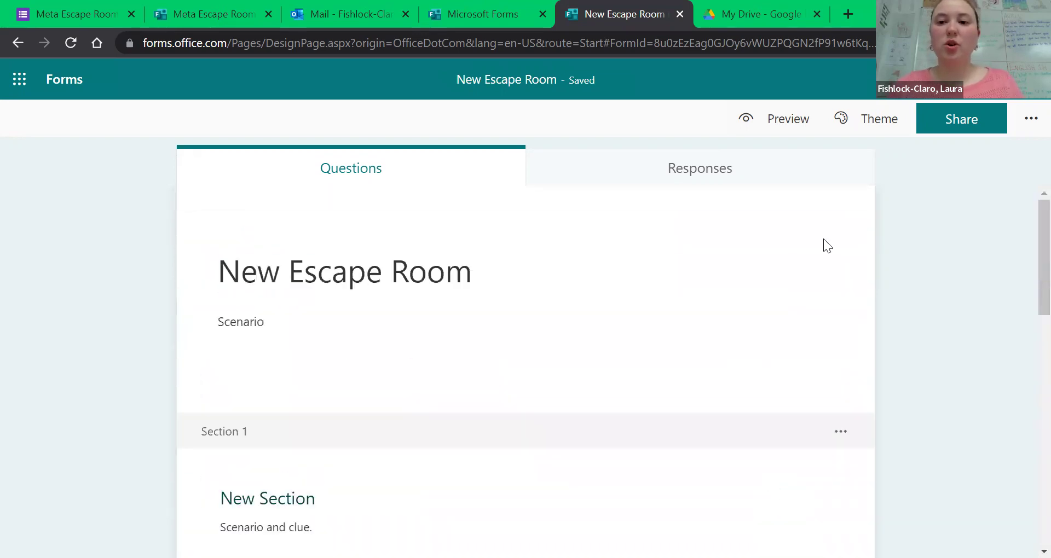
click(789, 131)
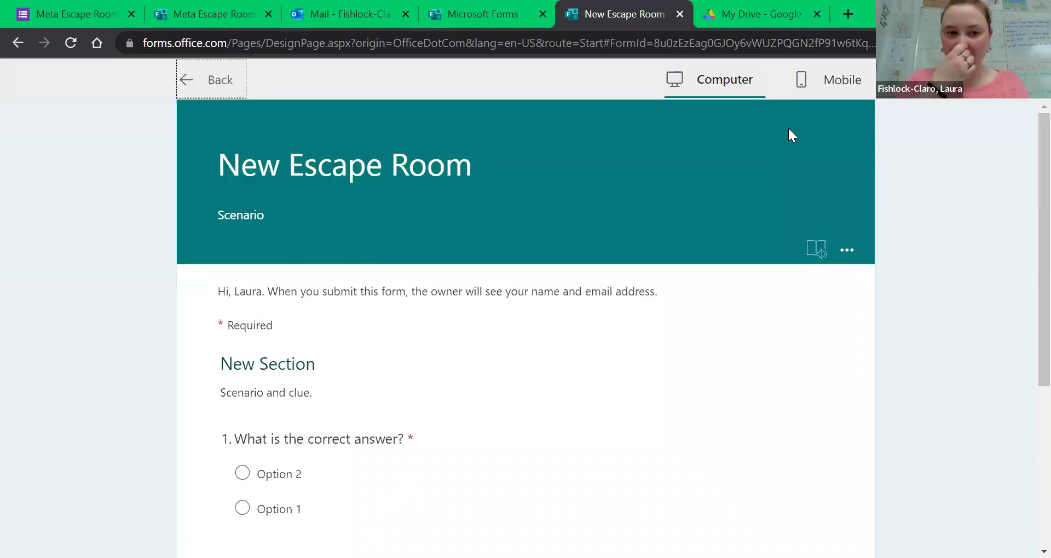
scroll(506, 357, down, 4)
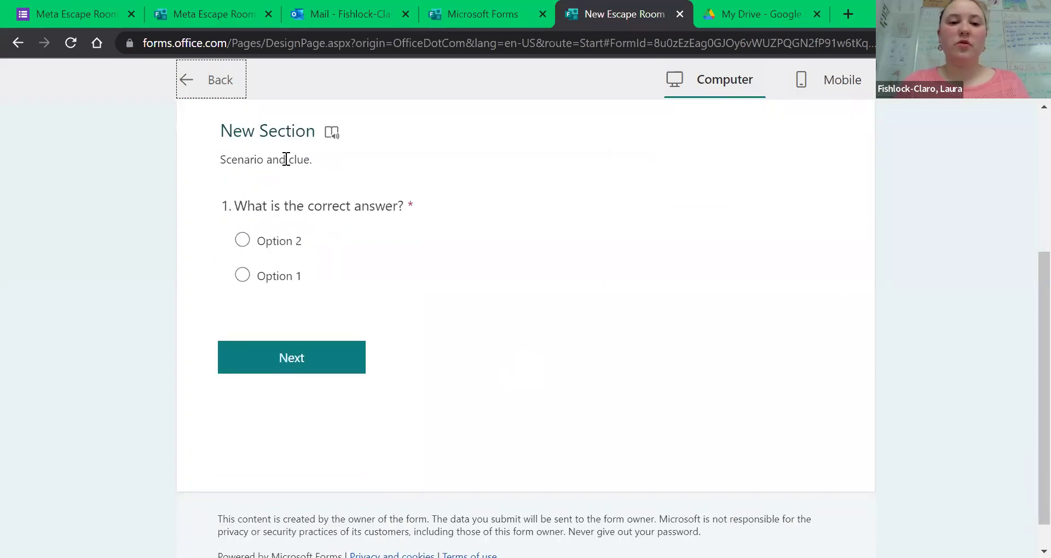
scroll(296, 178, up, 4)
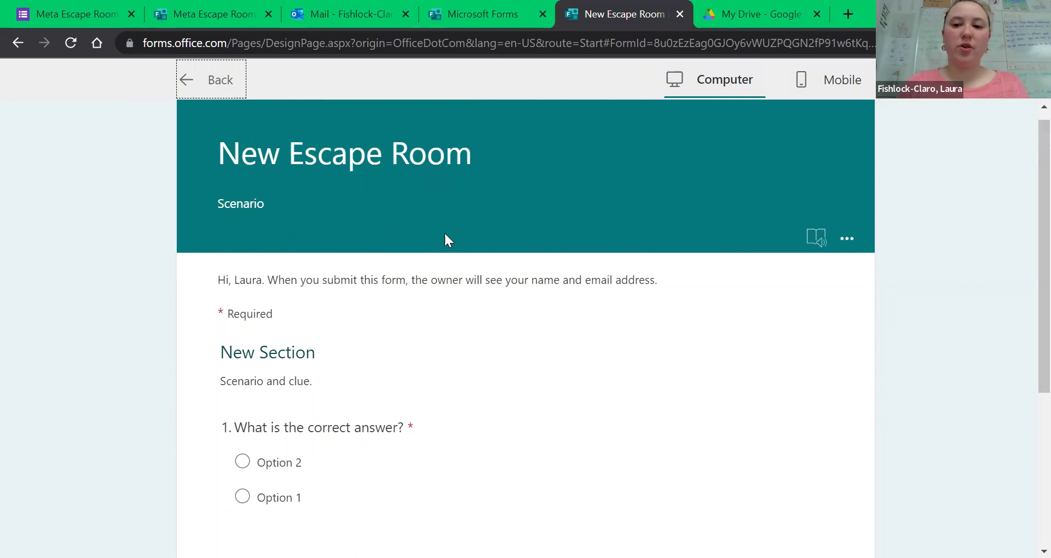
scroll(427, 342, down, 3)
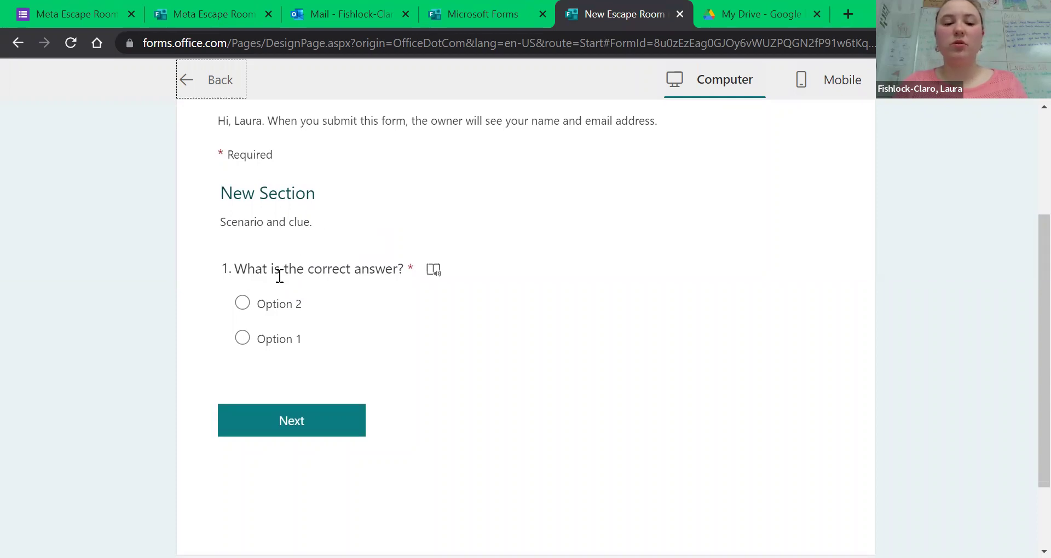
- Answer the first previewed question with Option 1 and the second with "false", and submit the test response
click(275, 344)
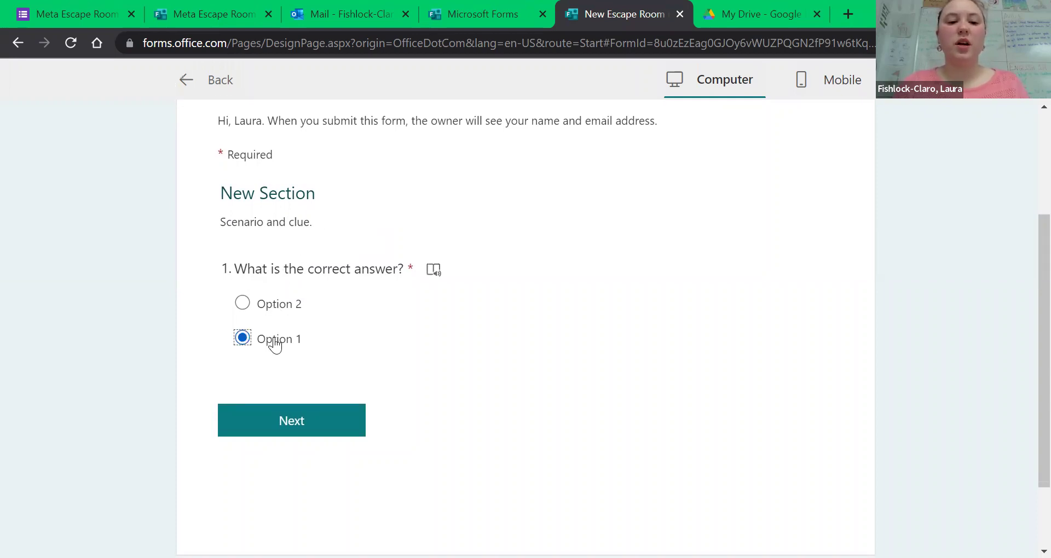
click(351, 419)
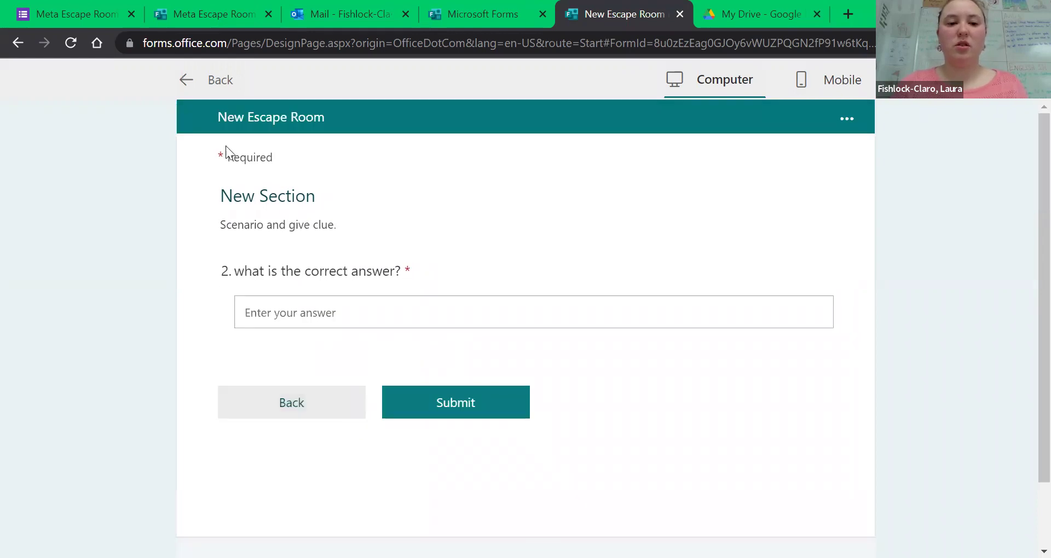
click(336, 315)
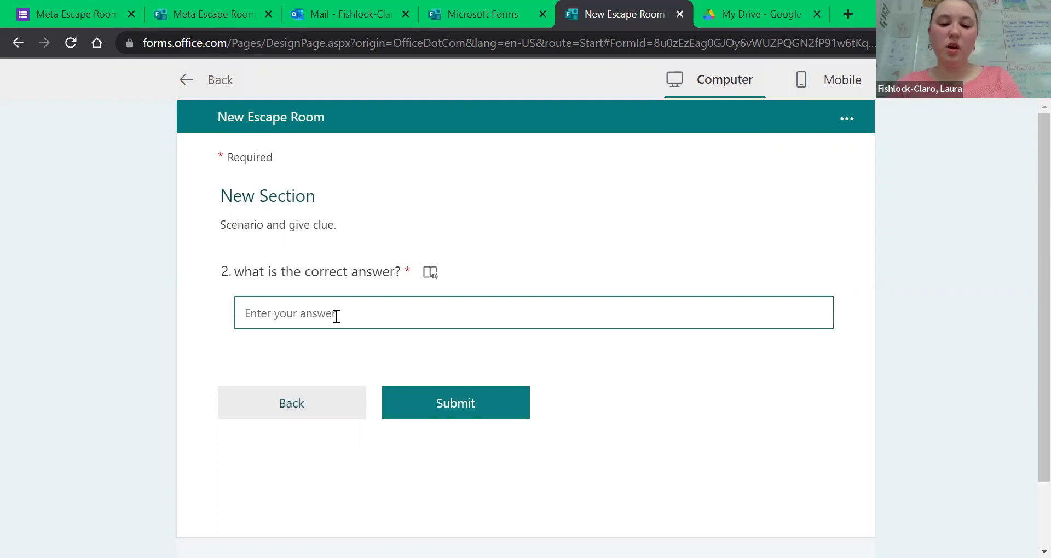
text(false)
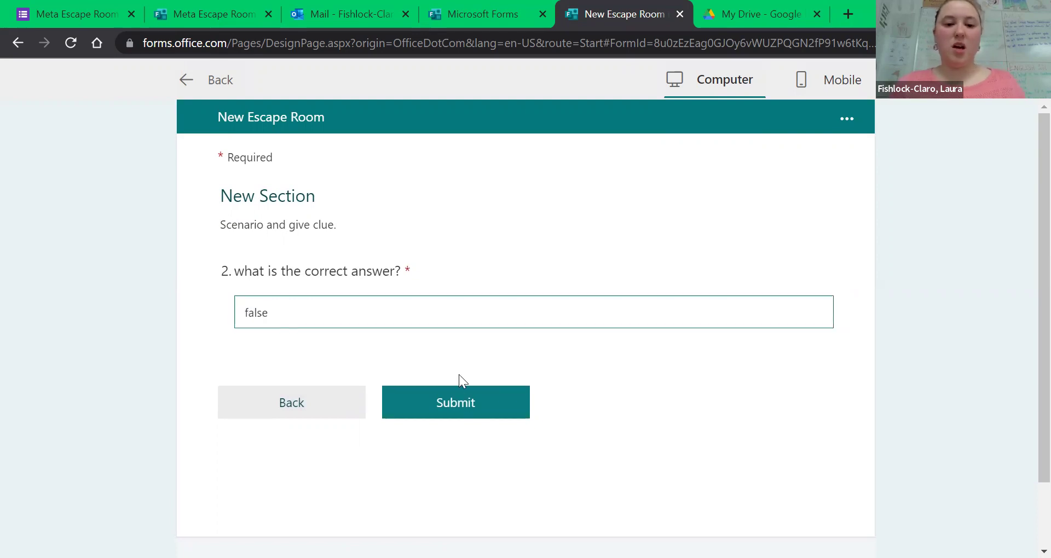
click(466, 403)
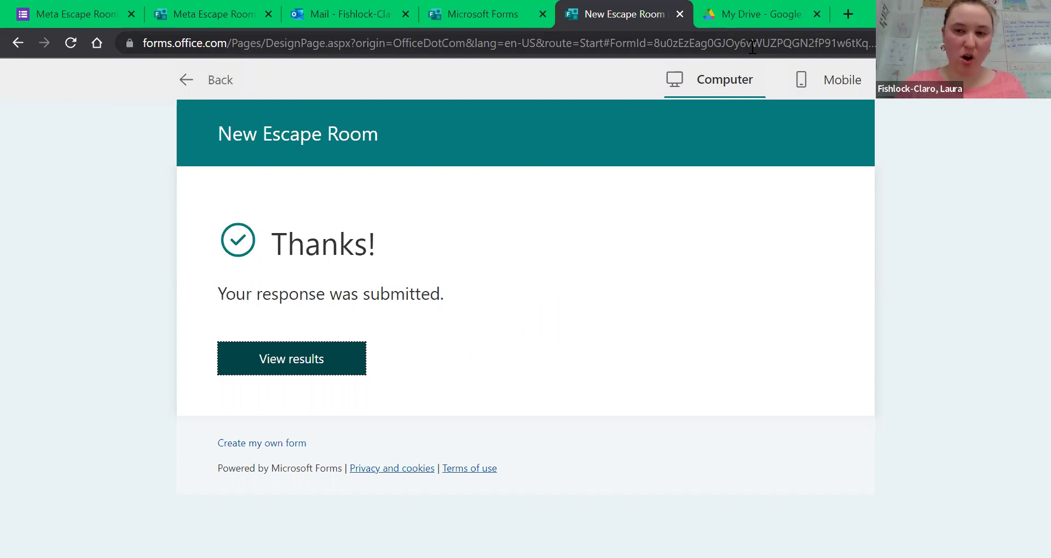
- Switch to Google Drive and create a new blank Google Form
click(746, 13)
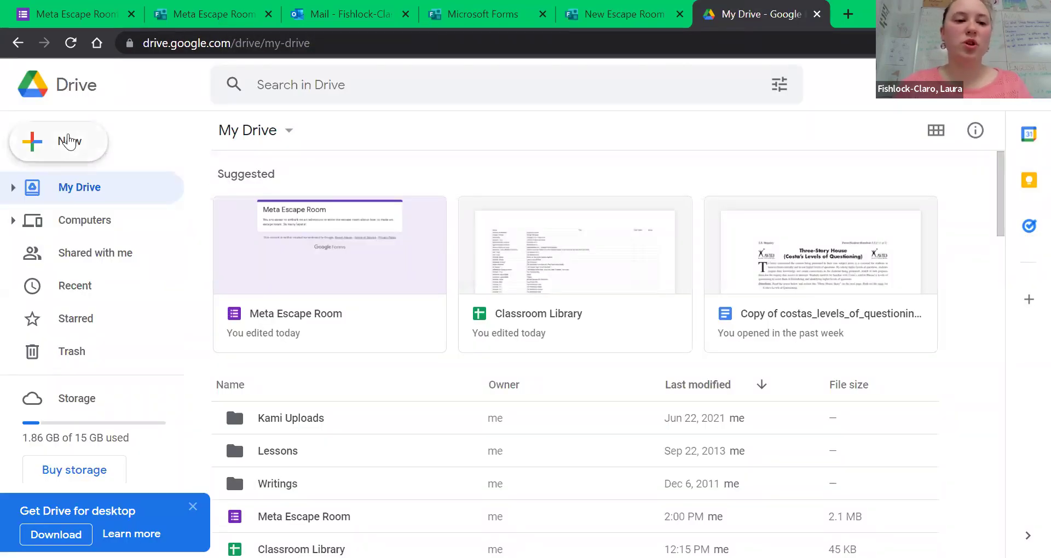
click(71, 143)
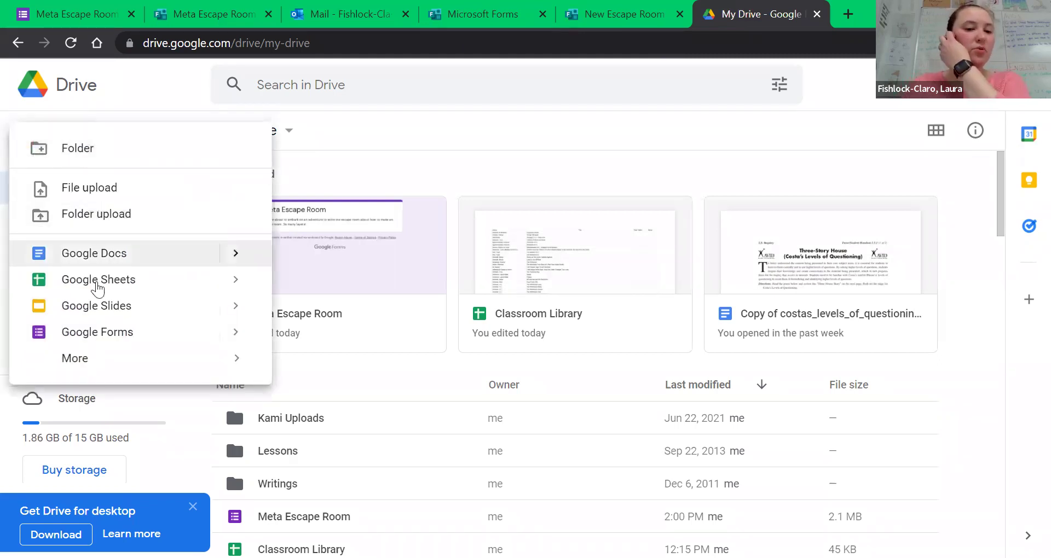
mouse_move(89, 369)
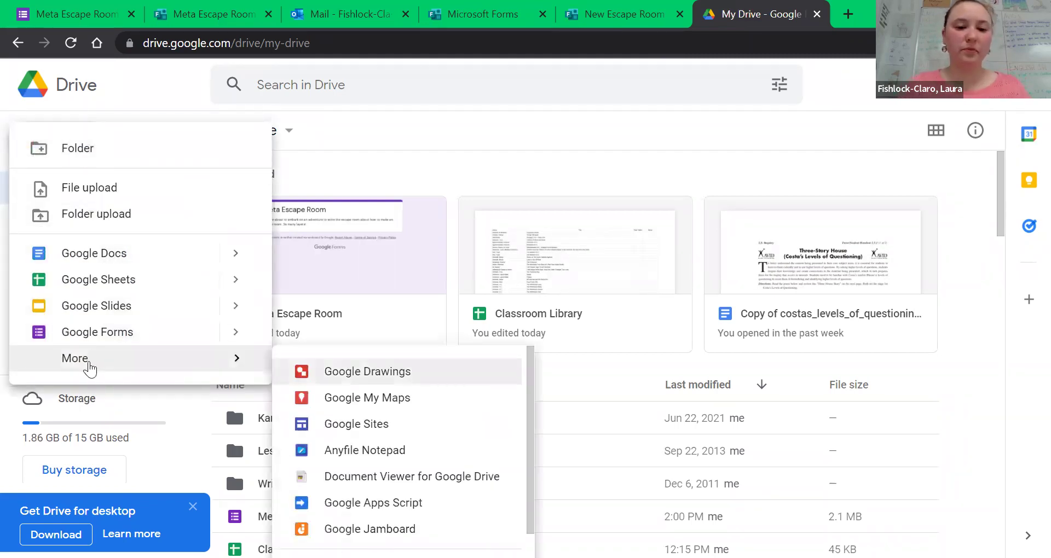
scroll(339, 397, down, 1)
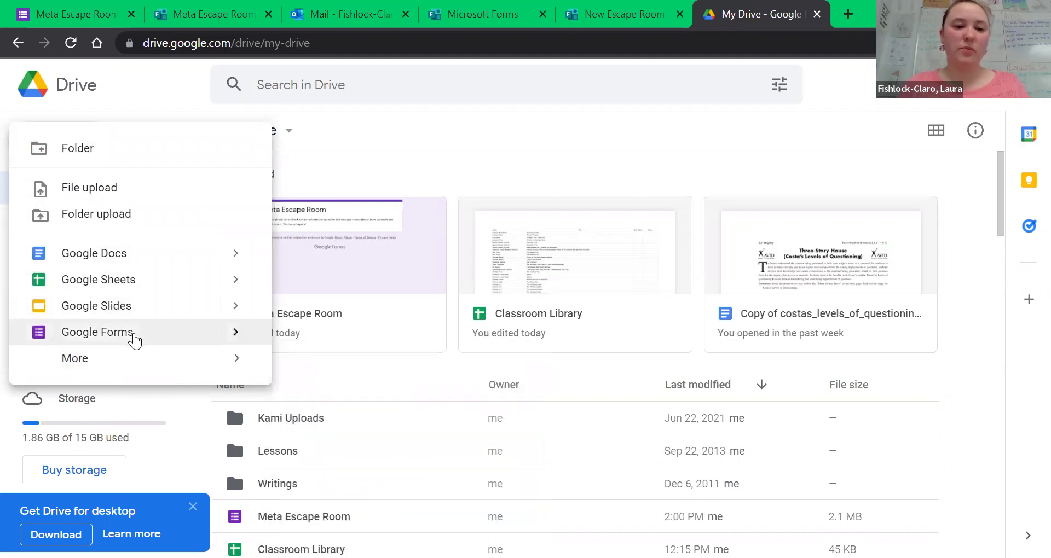
click(134, 335)
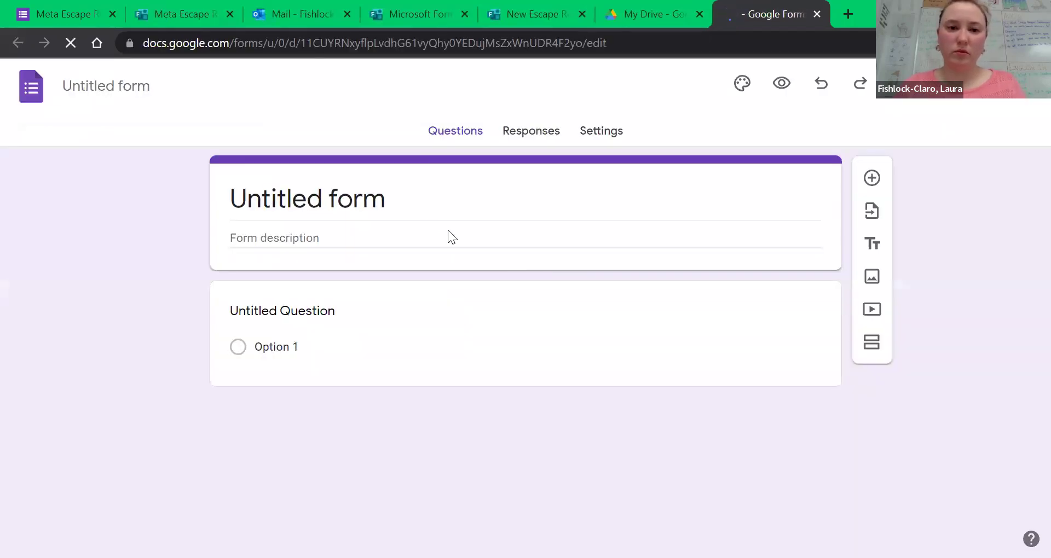
- Title the form "New Escape Room" and enter "Scenario" as its description
click(363, 201)
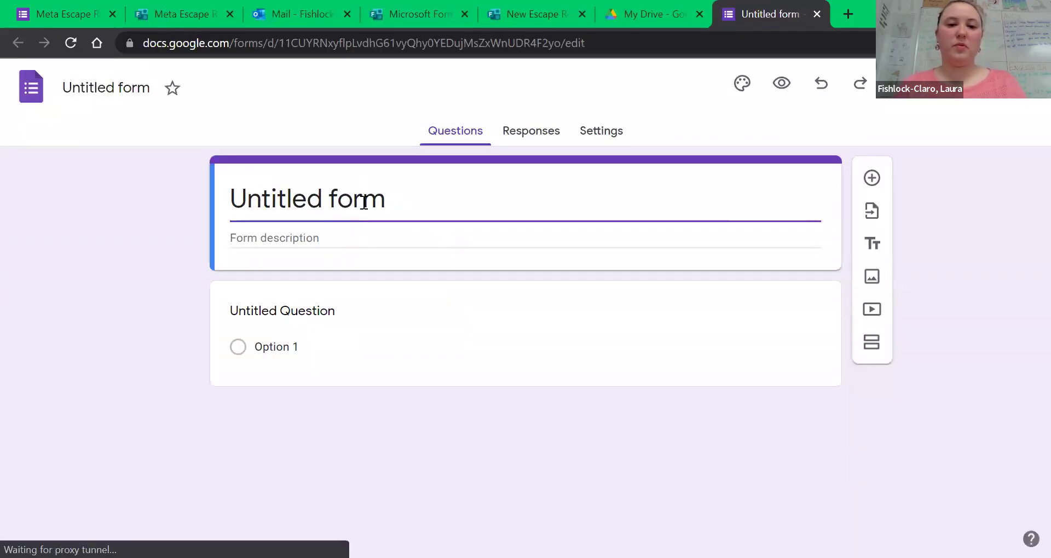
click(385, 202)
key(ctrl+shift+Left)
key(ctrl+shift+Left)
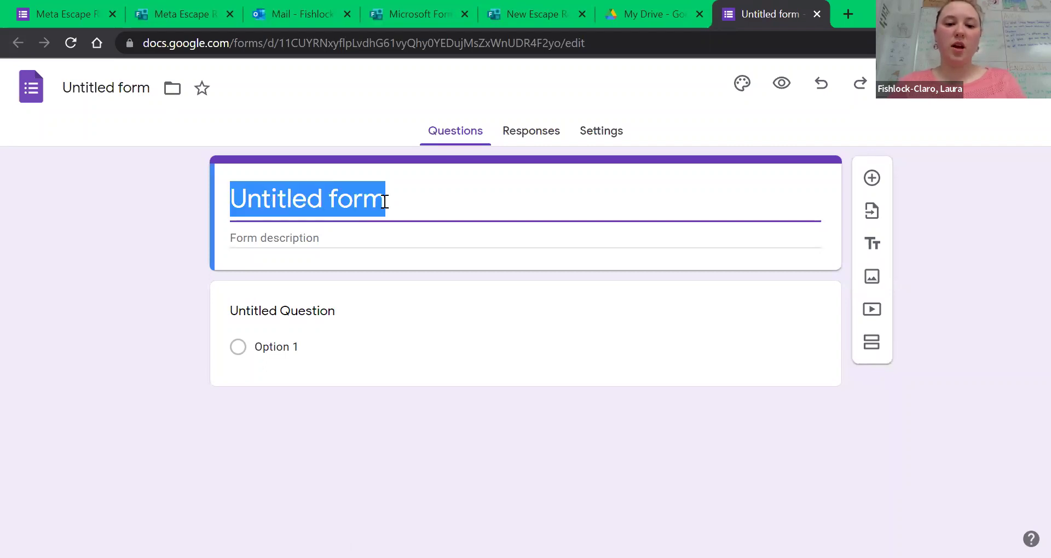
text(New Escap)
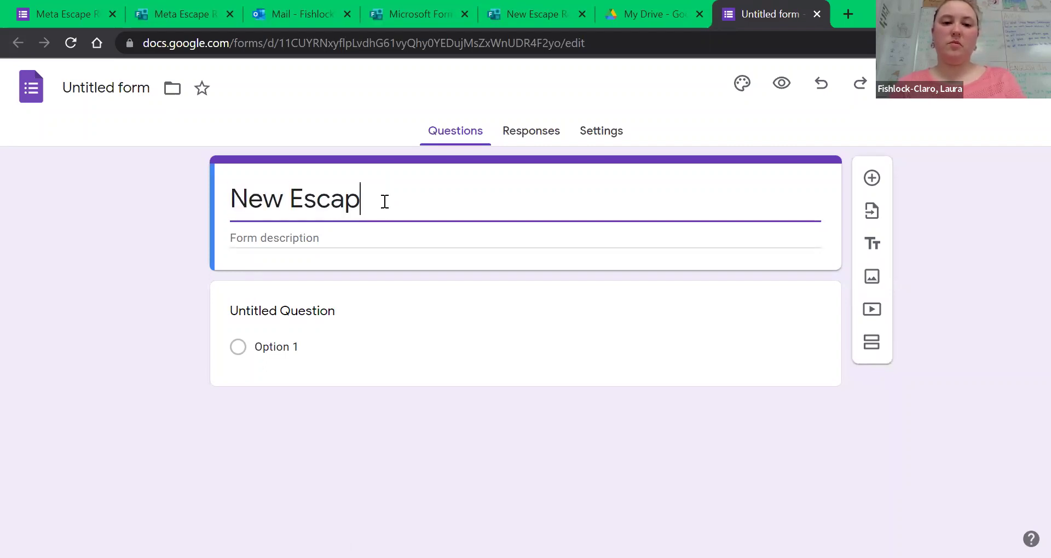
text(e Room)
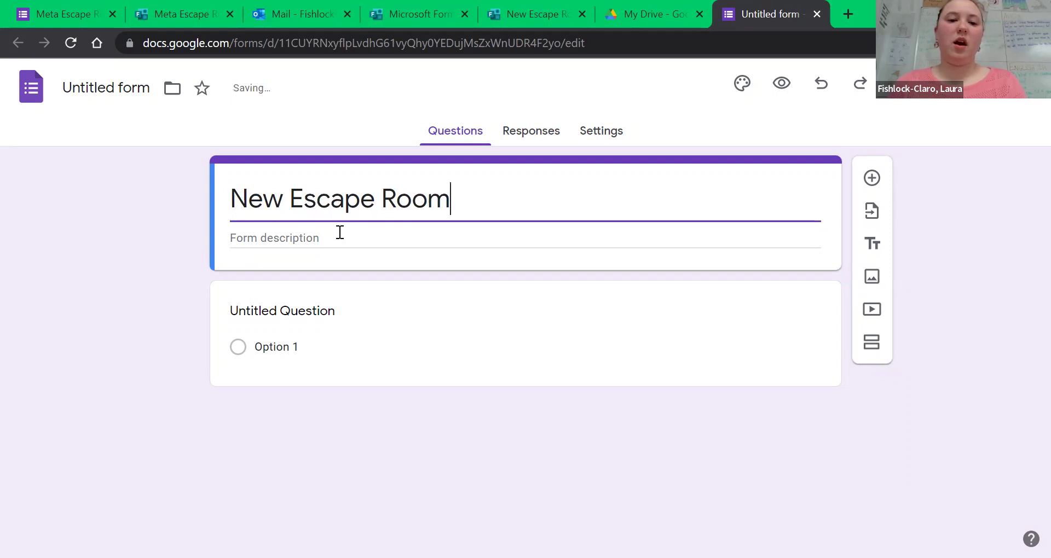
click(340, 233)
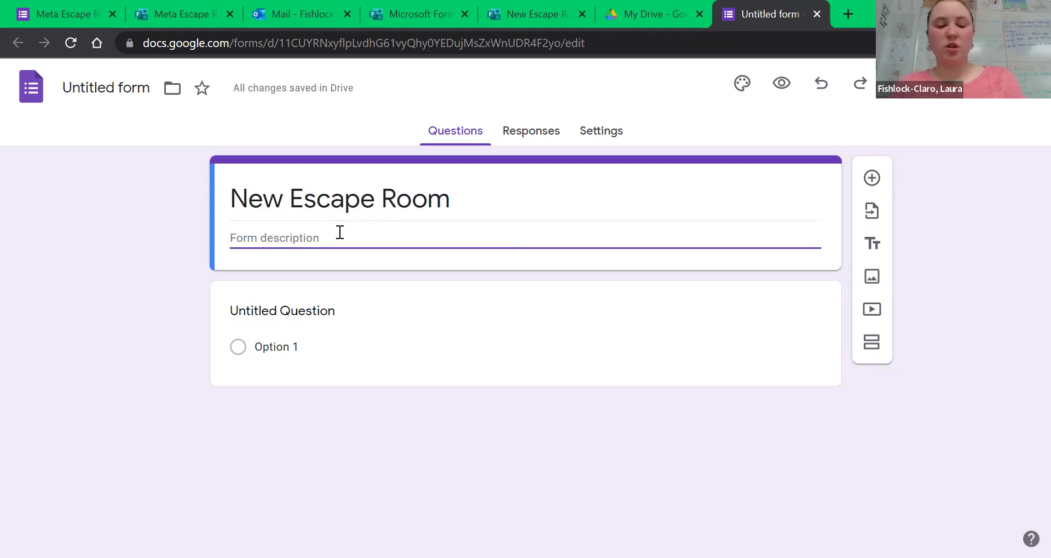
text(Scenario)
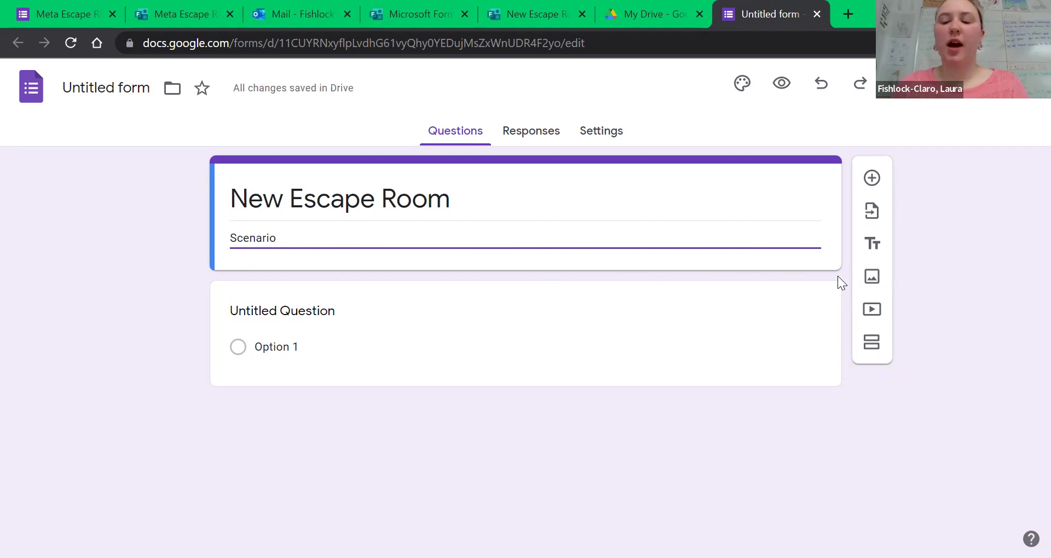
- Add a section after the form header, titled "First Clue" with the description "Clue and scenario"
click(870, 351)
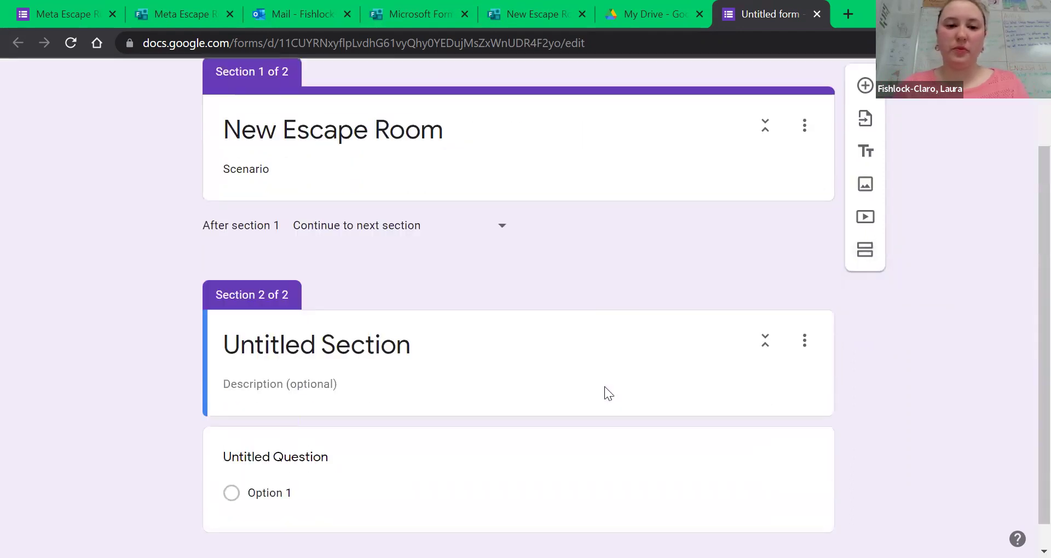
click(381, 323)
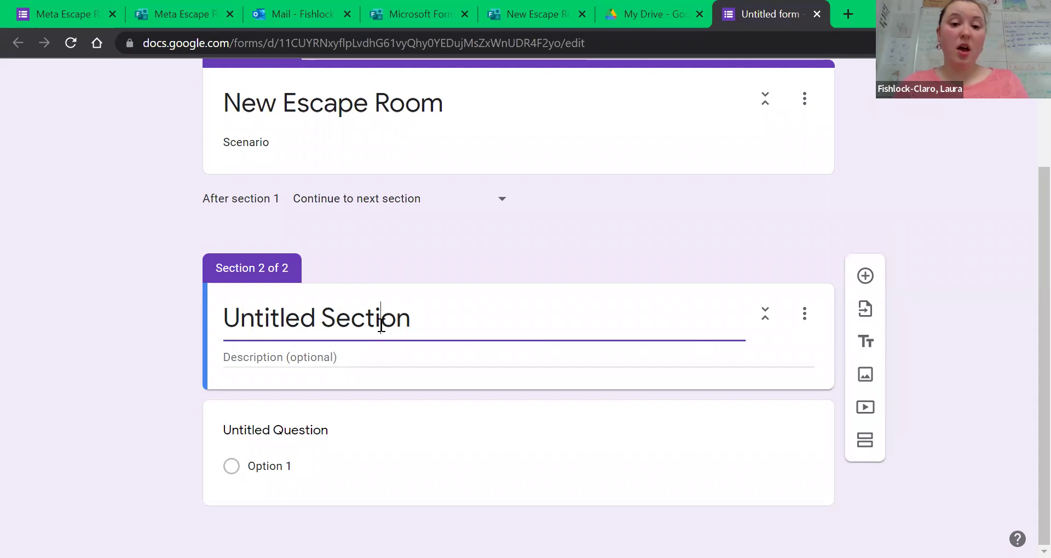
click(427, 327)
triple_click(427, 326)
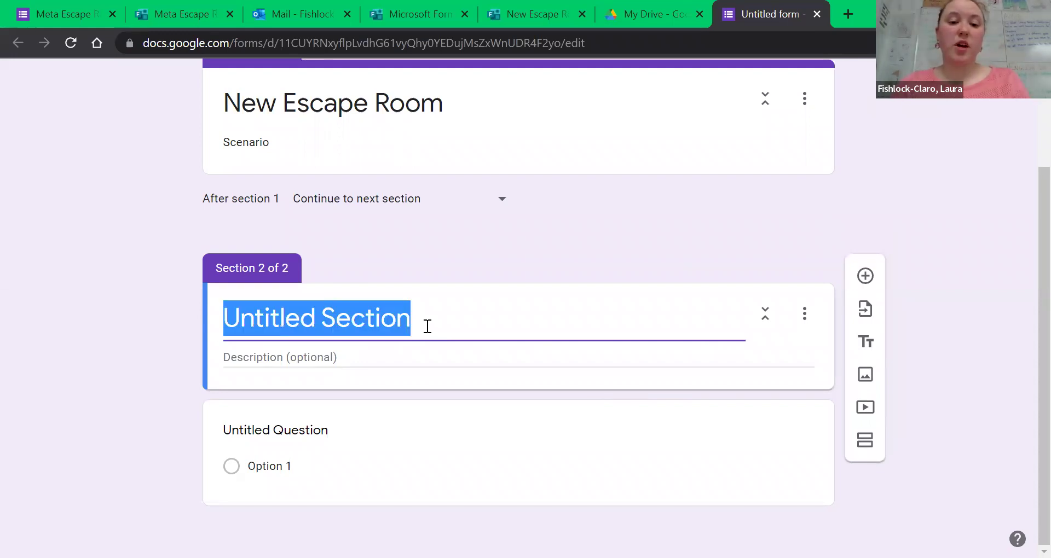
text(First Clue)
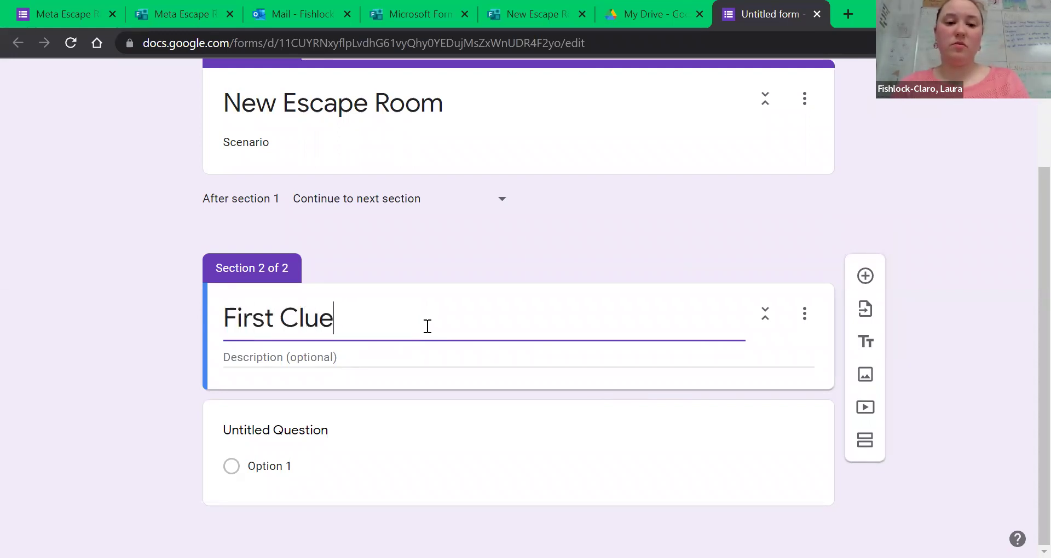
click(409, 357)
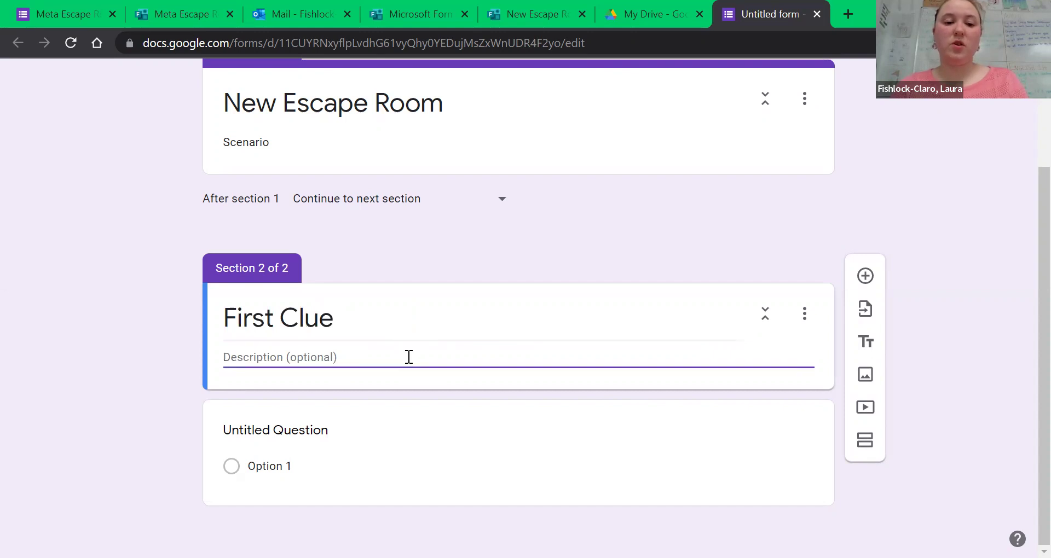
text(Clue and s)
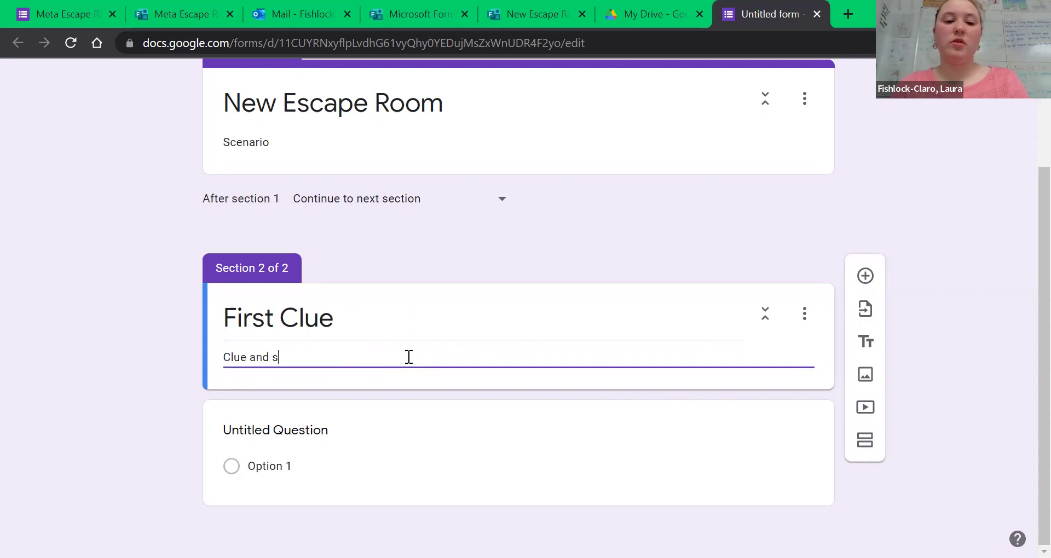
text(cenario)
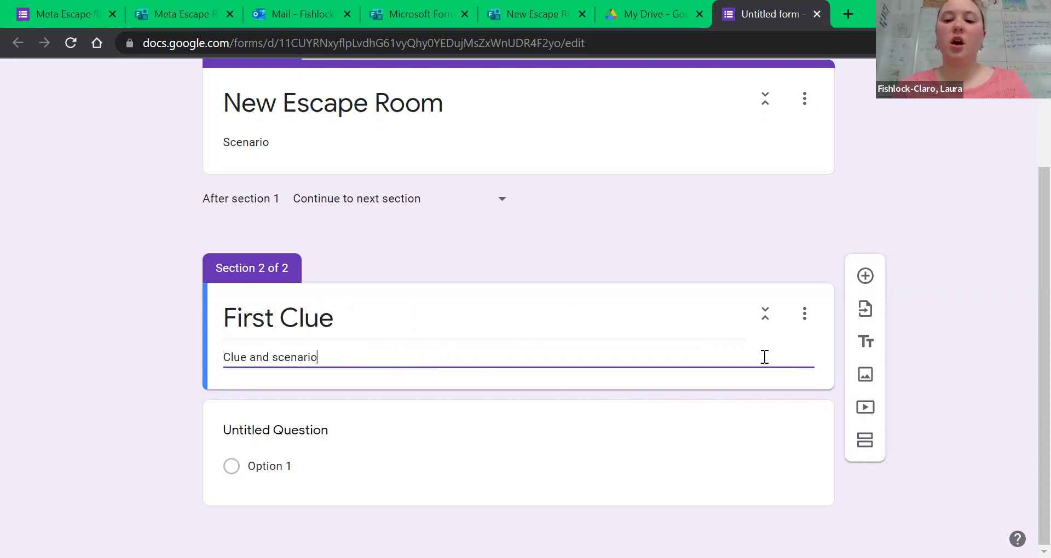
click(806, 322)
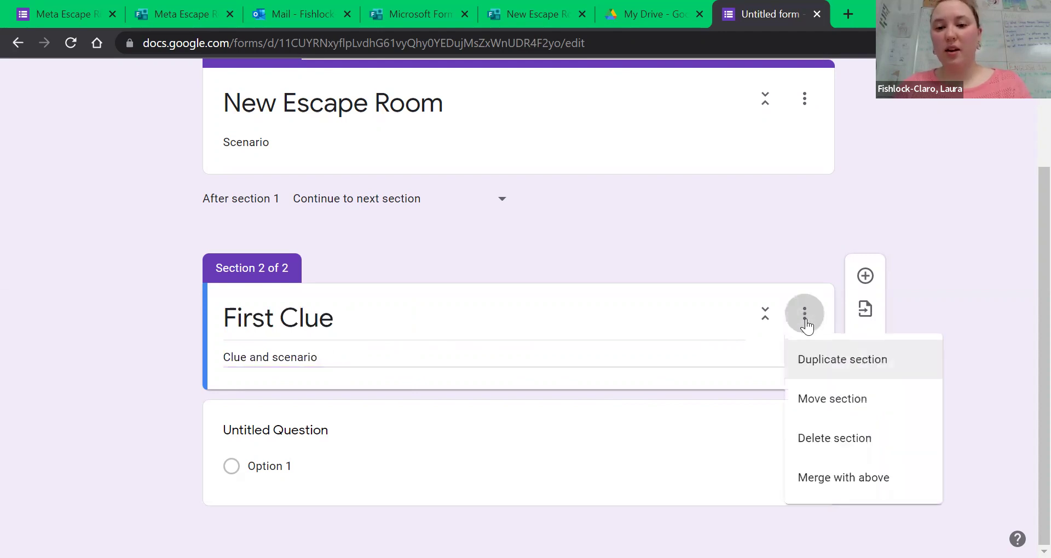
click(767, 370)
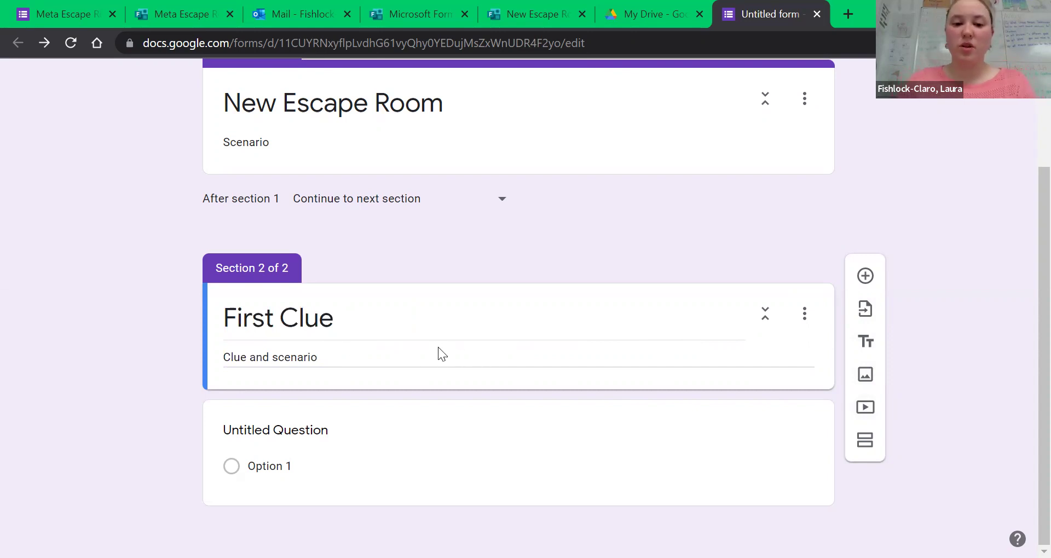
- Change the First Clue section's question text to "What is the correct answer?" and make the question required
click(438, 415)
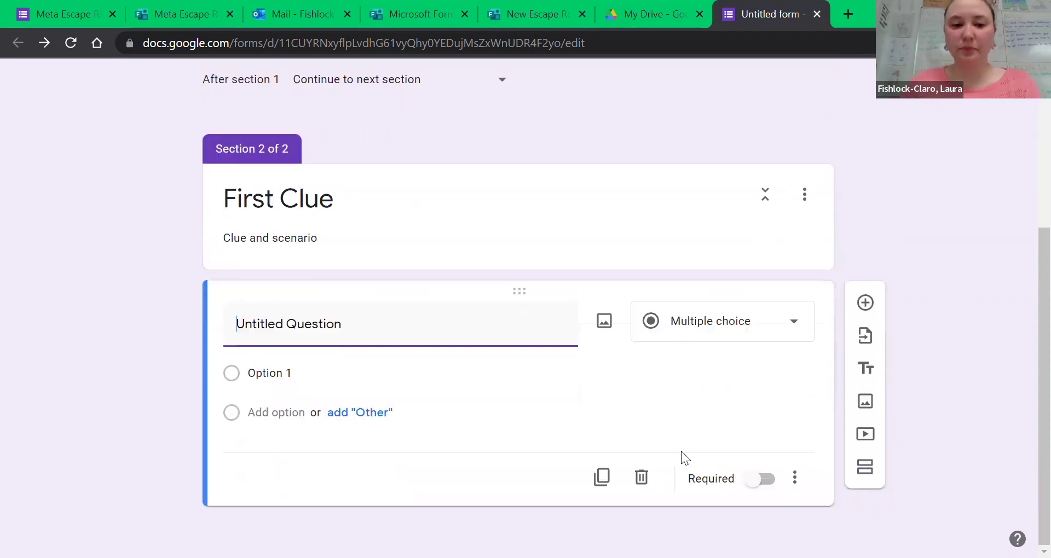
text(Wha)
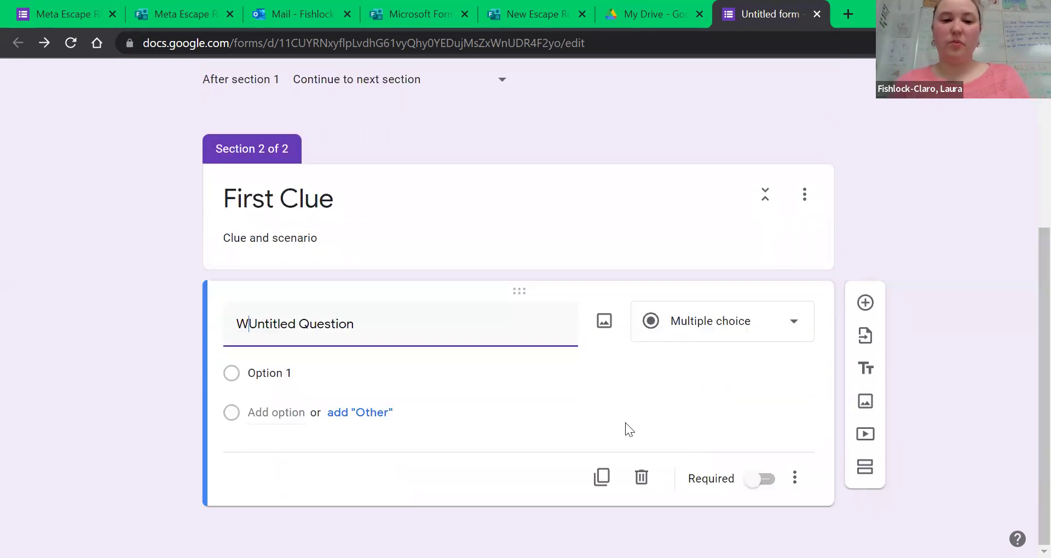
key(BackSpace)
key(BackSpace)
key(BackSpace)
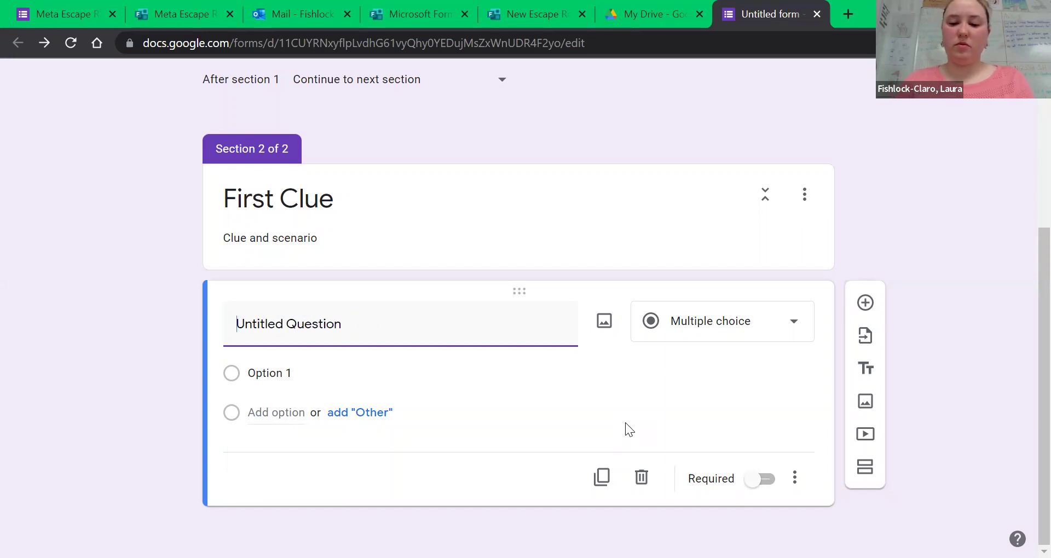
key(Delete)
key(Delete)
key(Delete)
key(Delete)
key(Delete)
key(Delete)
key(Delete)
key(Delete)
key(Delete)
key(Delete)
key(Delete)
key(Delete)
key(Delete)
key(Delete)
key(Delete)
key(Delete)
key(Delete)
text(What is )
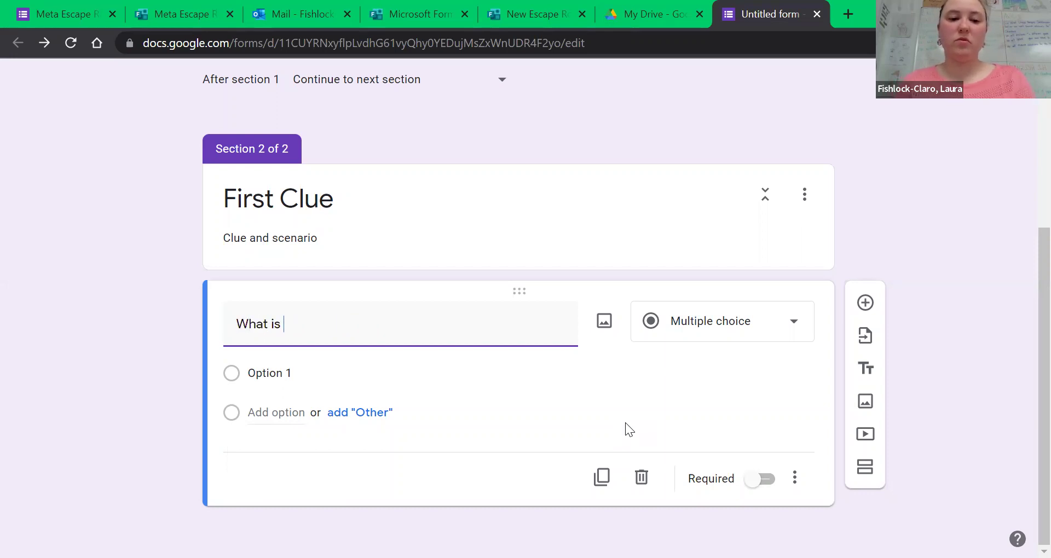
text(the correct answer)
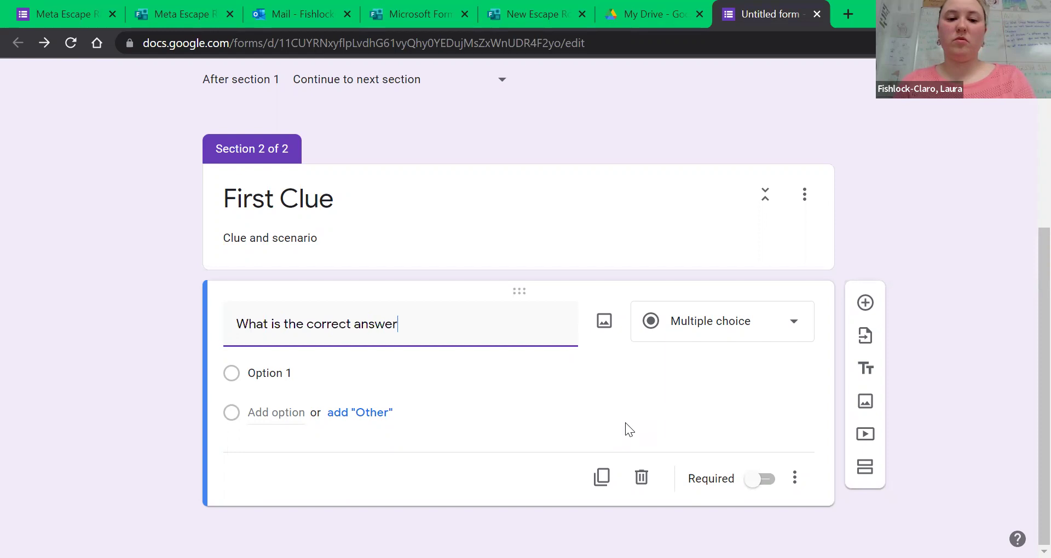
text(?)
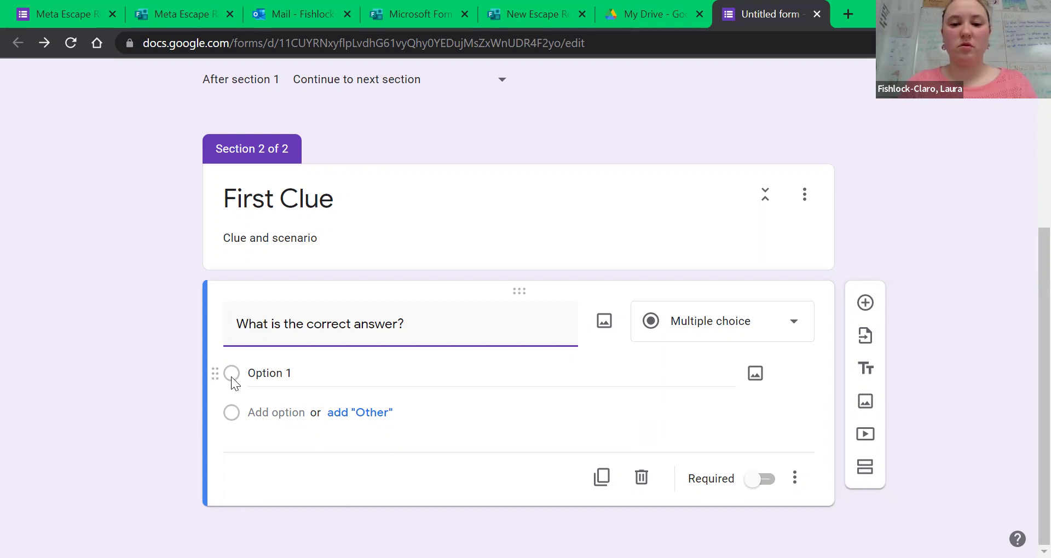
click(755, 481)
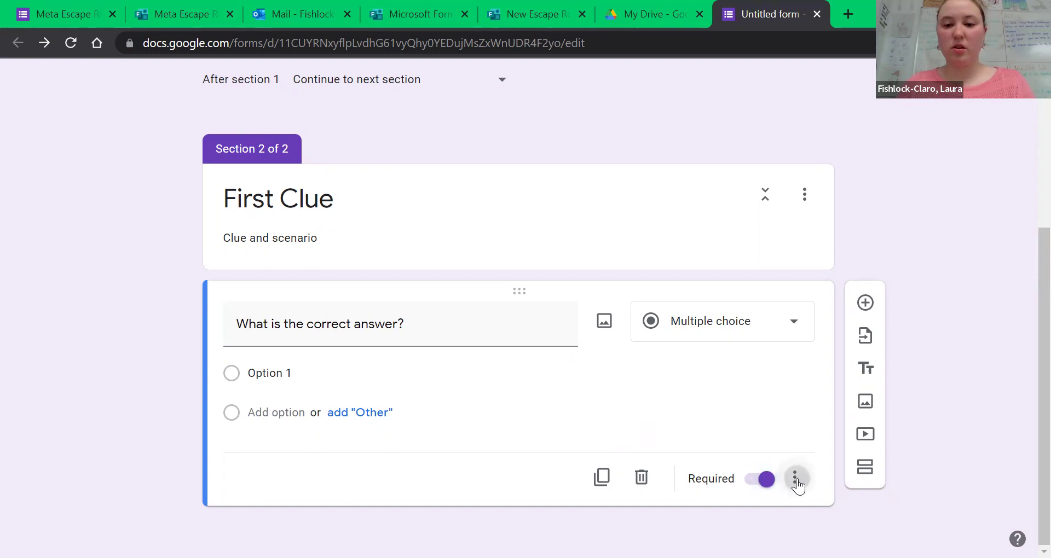
- Show a description on the multiple-choice question and enter "Be sure to only select one choice!"
click(795, 477)
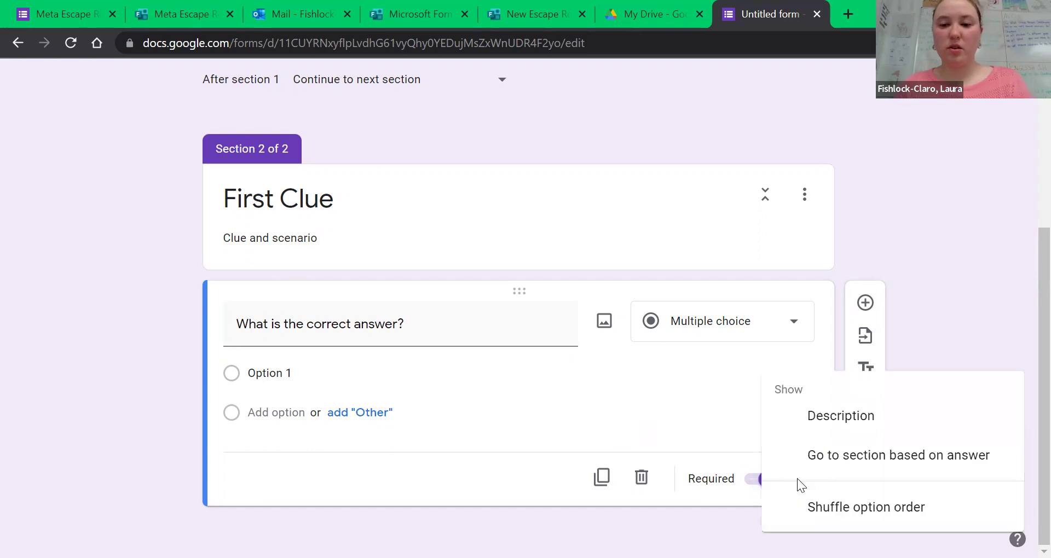
click(812, 420)
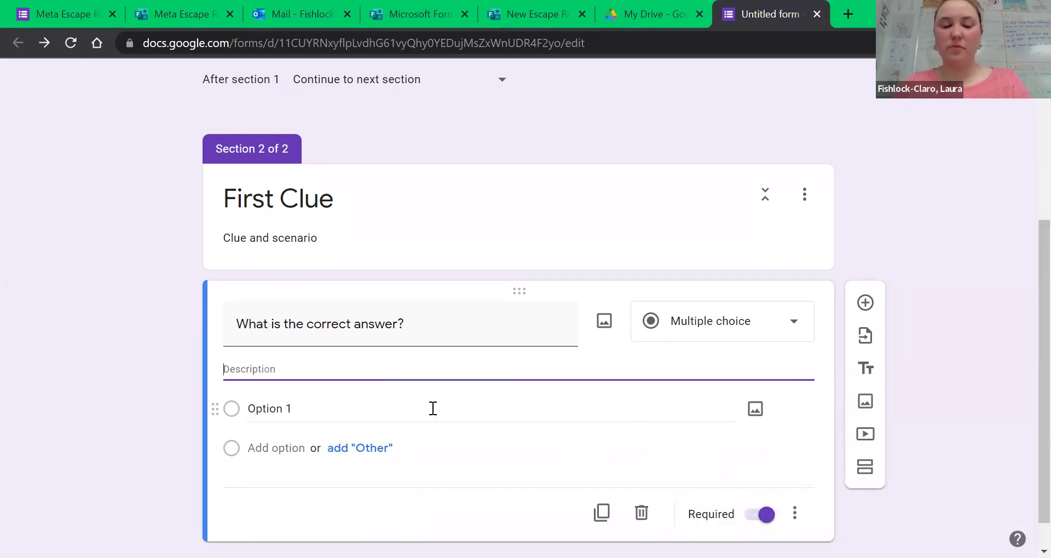
text(Be sure)
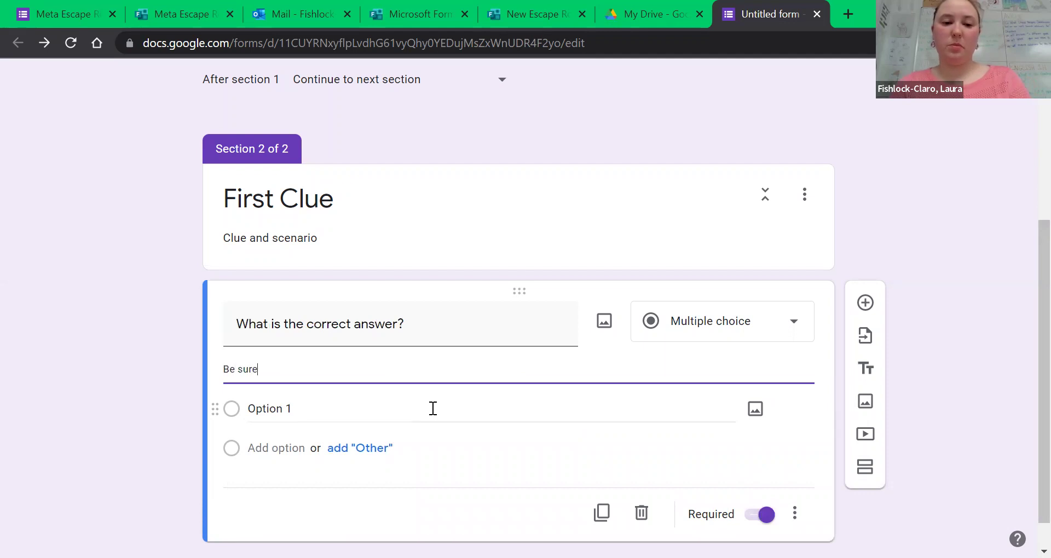
text( to only a)
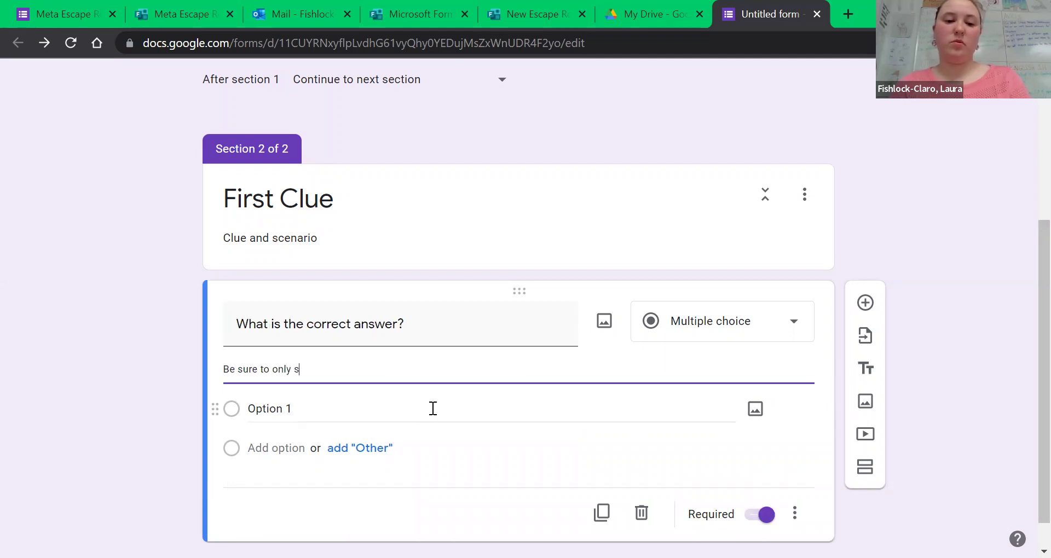
text(elect one )
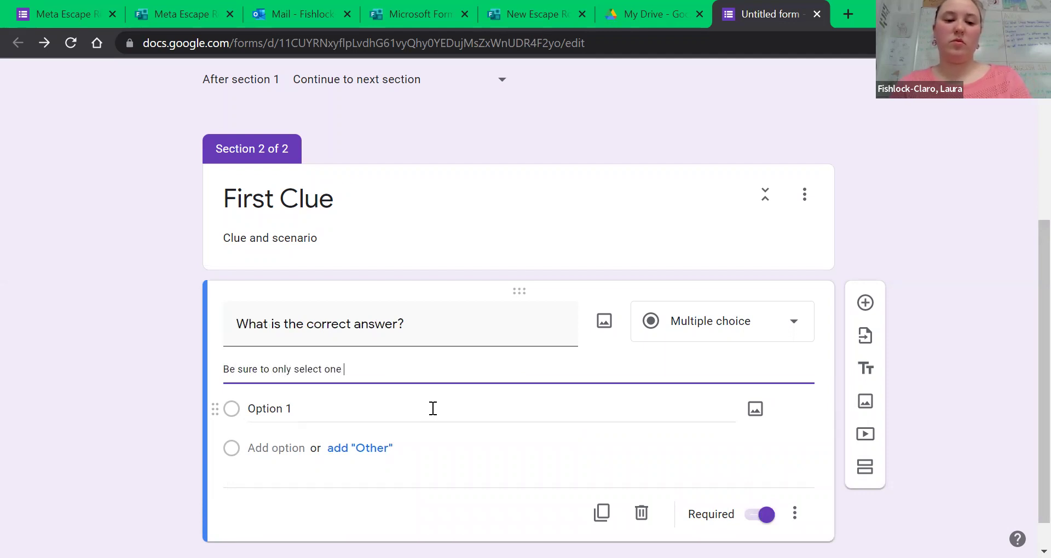
text(choice!)
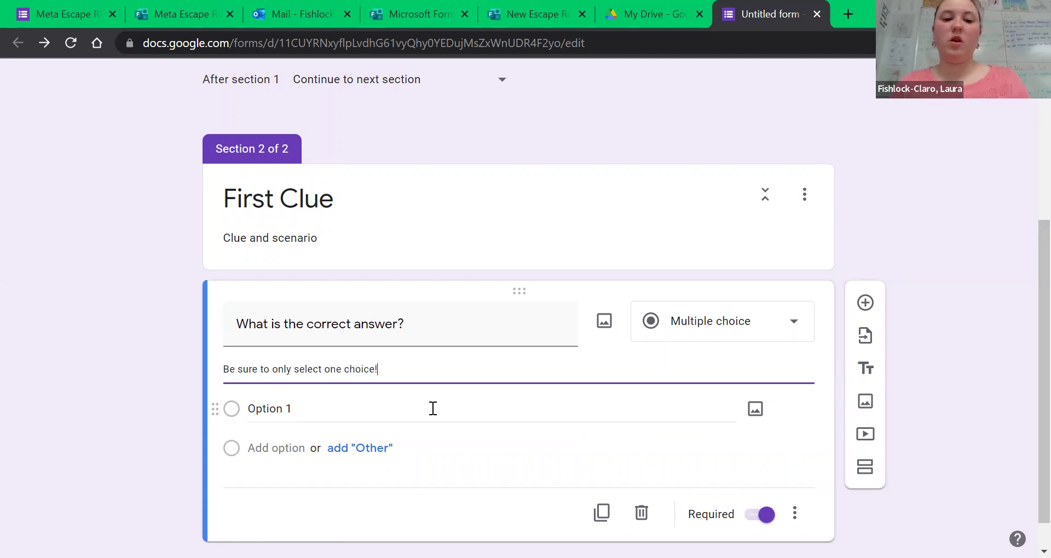
- Enable shuffled option order for the "What is the correct answer?" question
scroll(432, 409, down, 1)
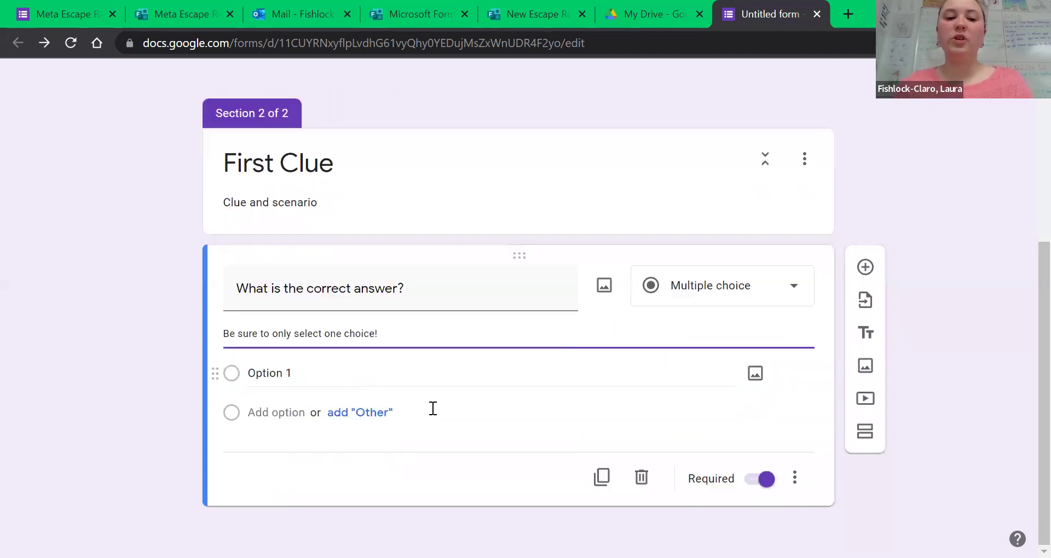
click(792, 472)
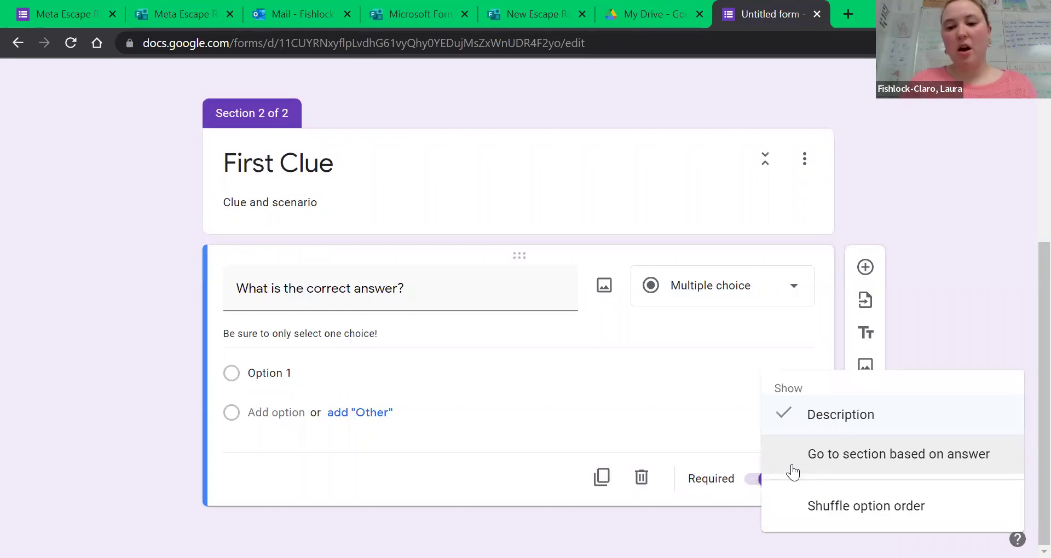
click(787, 502)
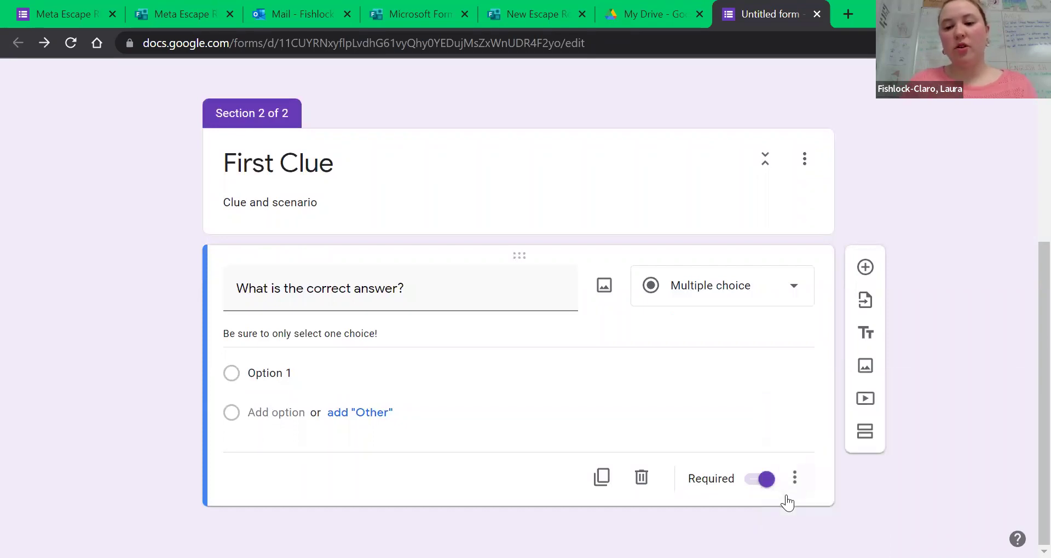
- Enable going to a section based on answer for the question, with Option 1 set to "Continue to next section"
click(794, 478)
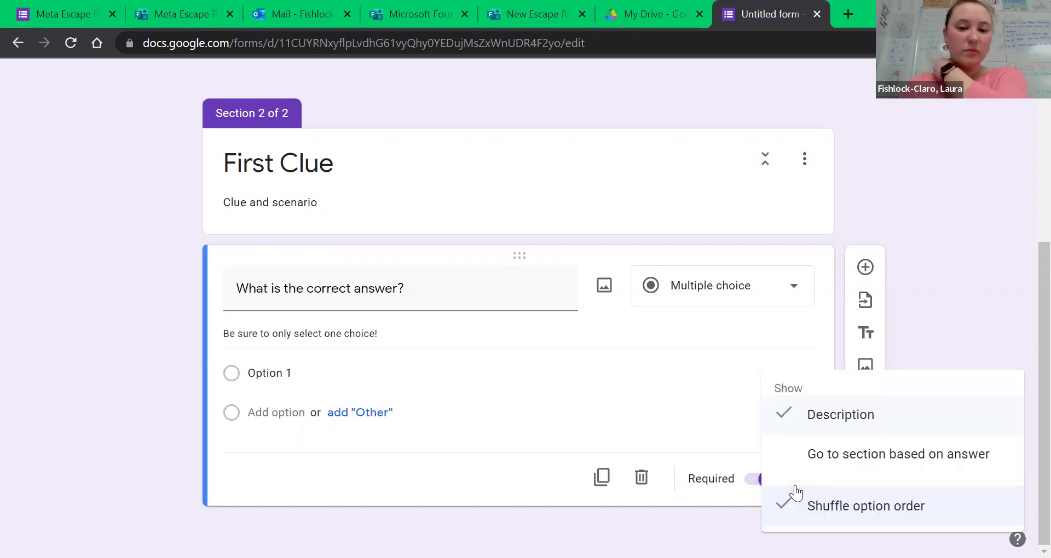
click(821, 455)
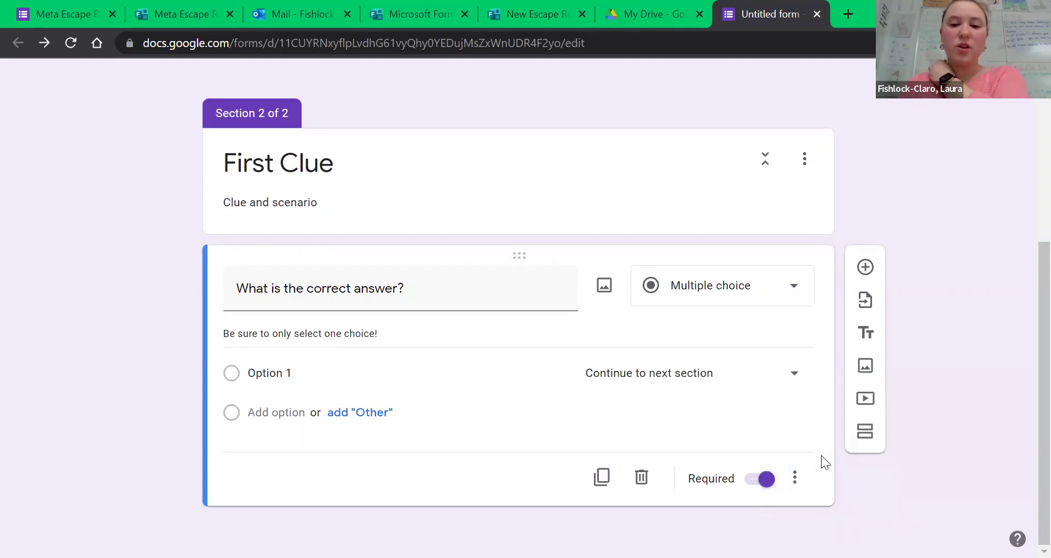
click(722, 378)
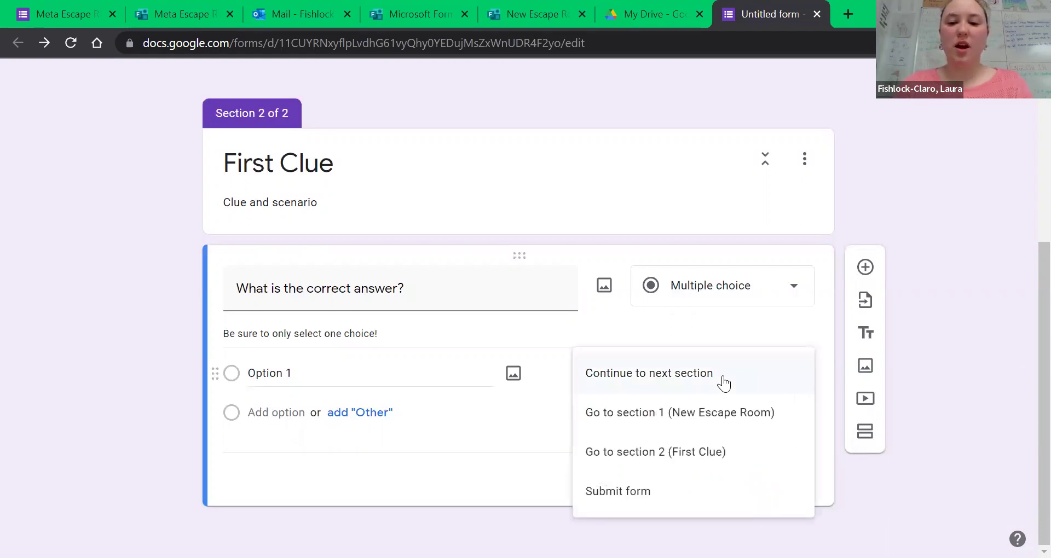
click(723, 382)
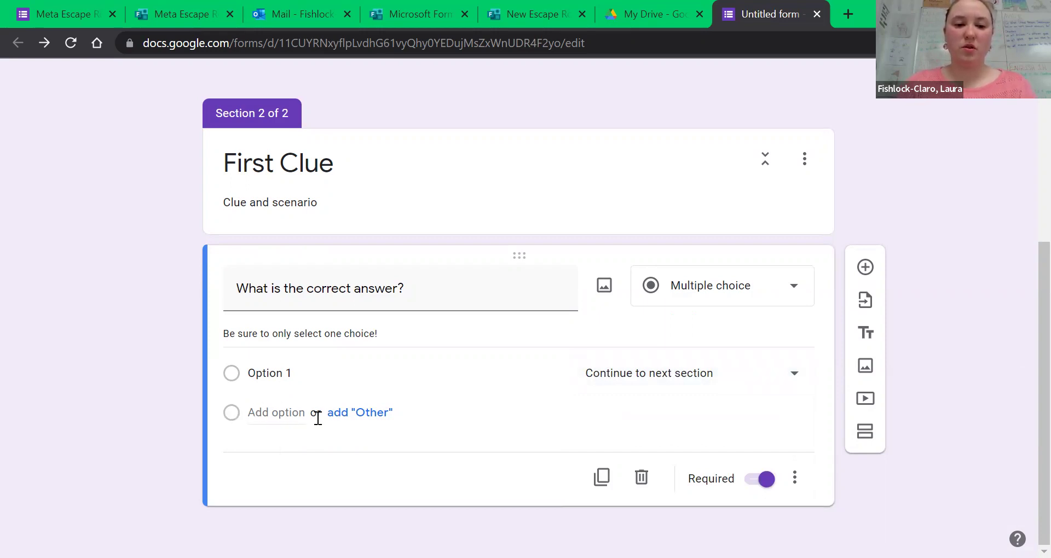
- Add Option 2 to the "What is the correct answer?" question and make it go to section 2 (First Clue)
click(261, 412)
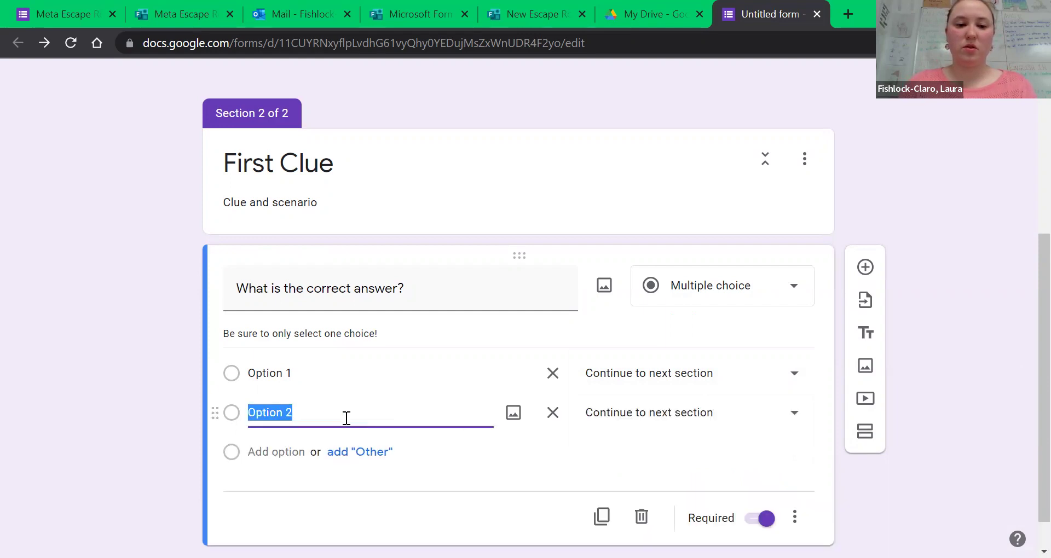
click(684, 419)
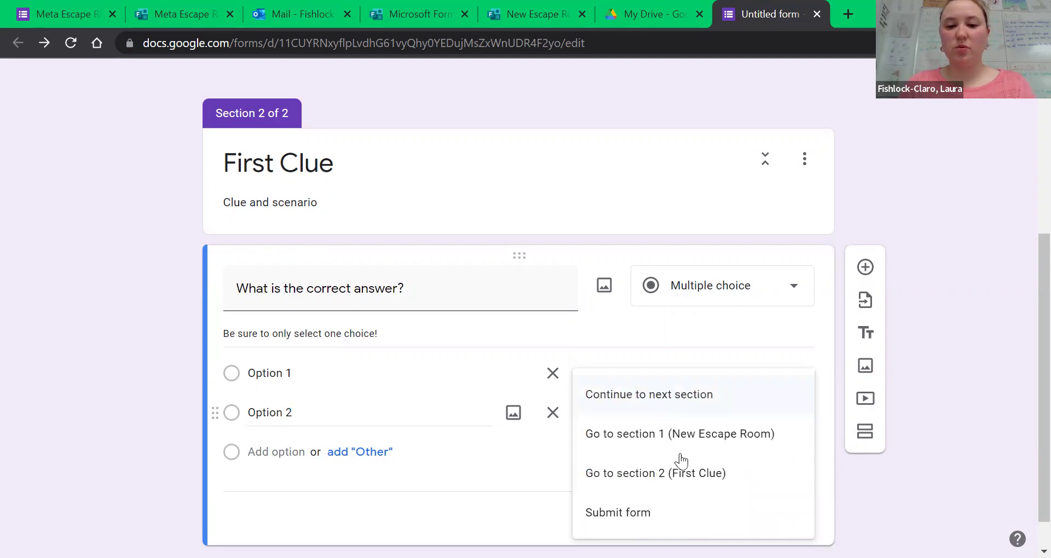
click(684, 485)
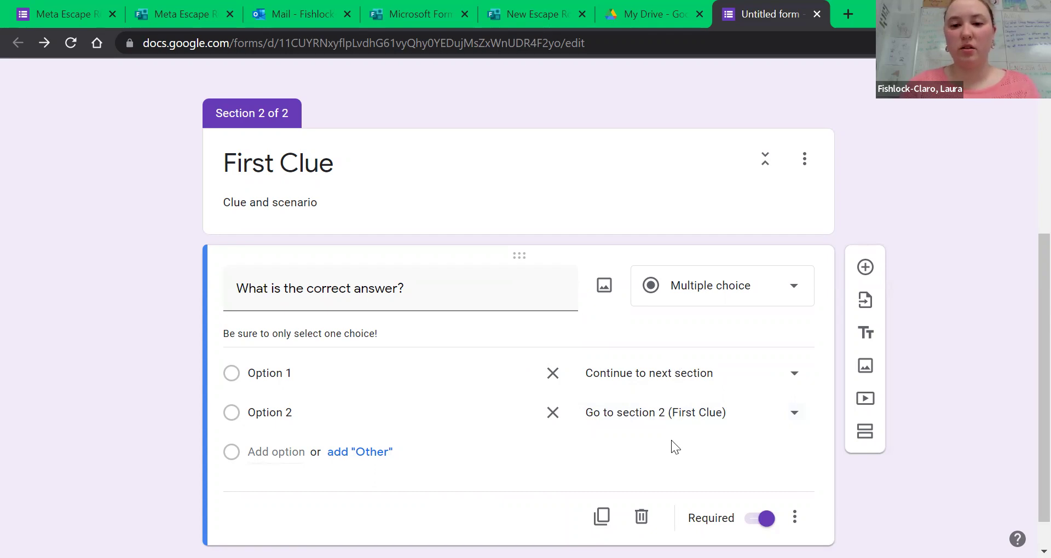
- Add a new section after First Clue and title it "Next Clue"
scroll(671, 440, down, 1)
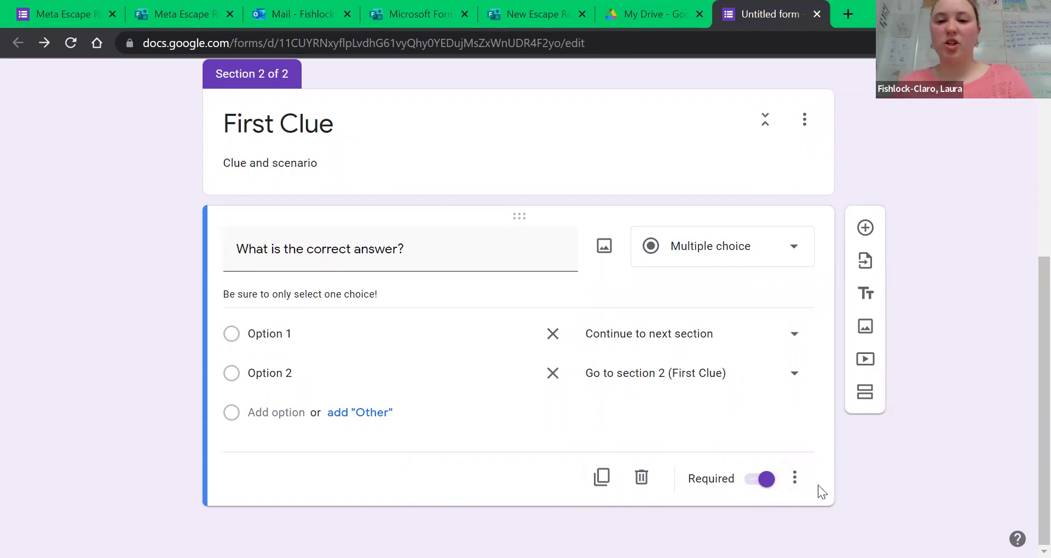
click(864, 393)
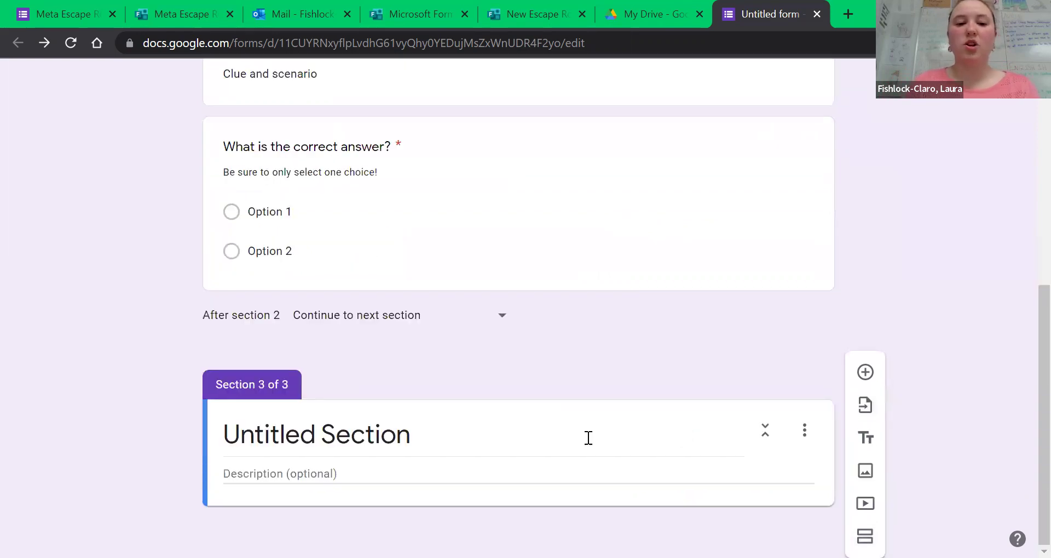
click(570, 441)
key(BackSpace)
key(BackSpace)
key(BackSpace)
key(BackSpace)
key(BackSpace)
key(BackSpace)
key(BackSpace)
key(BackSpace)
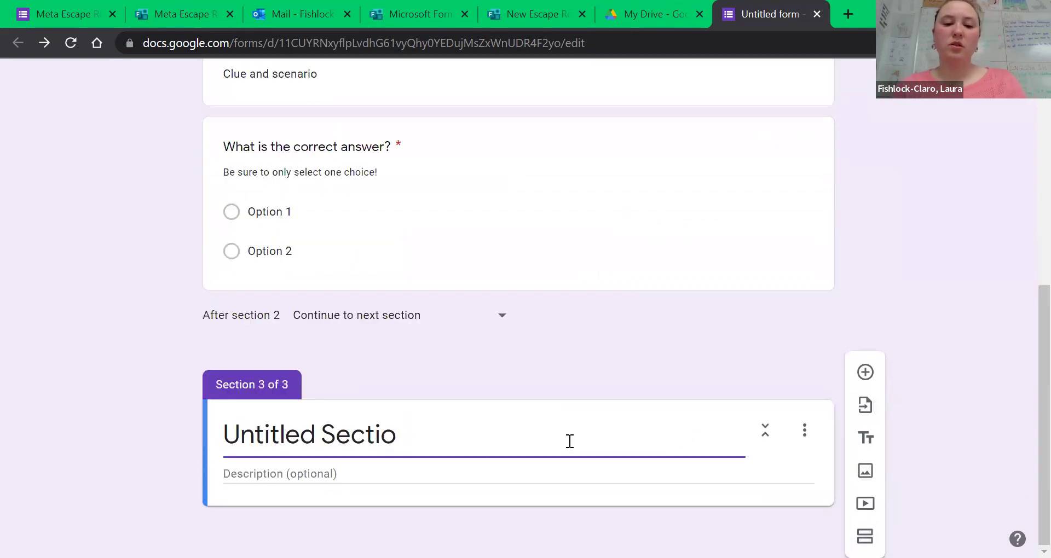
key(BackSpace)
key(BackSpace)
key(BackSpace)
key(BackSpace)
key(BackSpace)
key(BackSpace)
key(BackSpace)
key(BackSpace)
text(Next Clue)
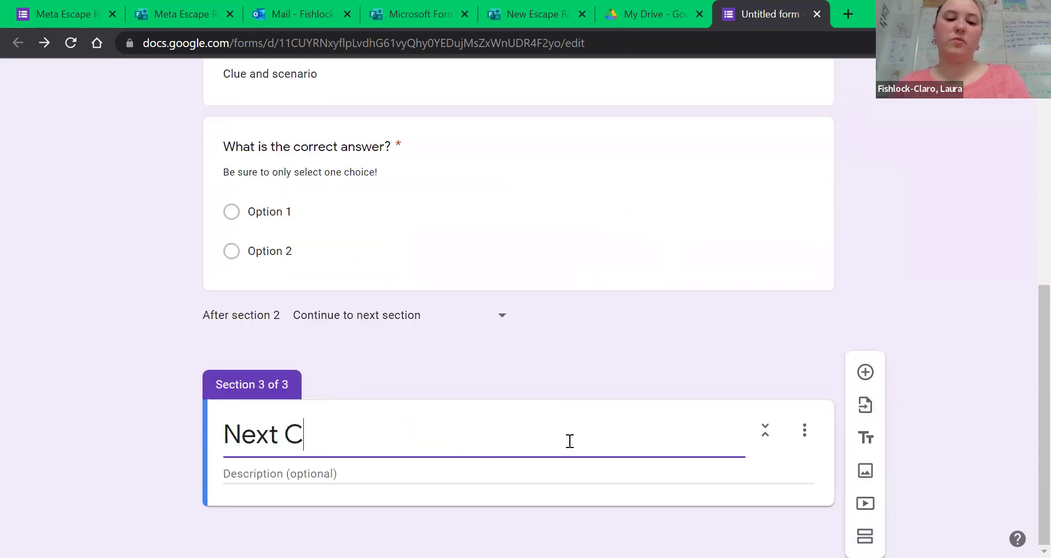
- Enter "Scenario and clue" as the description of the Next Clue section
click(554, 473)
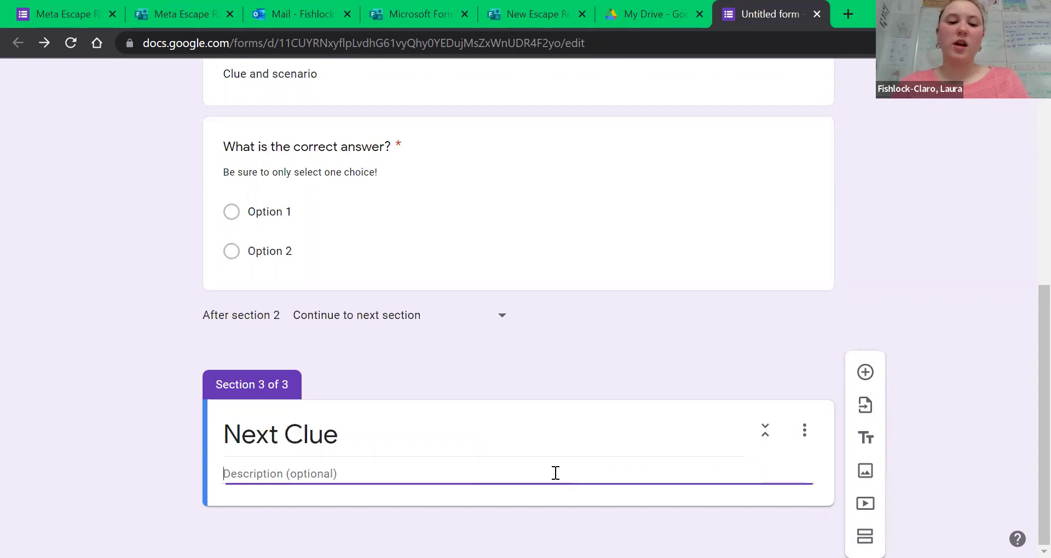
text(Scea)
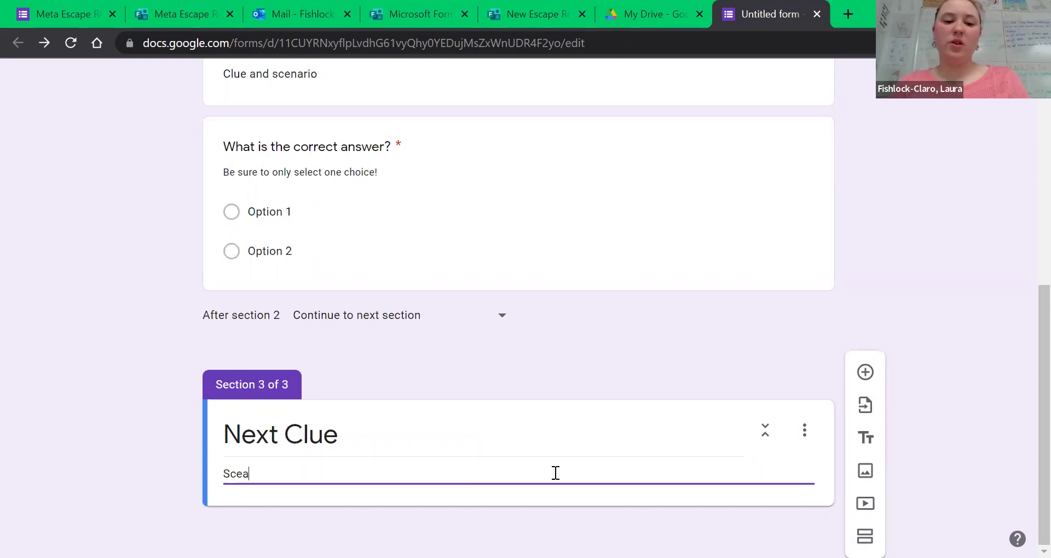
key(BackSpace)
text(nario and clue)
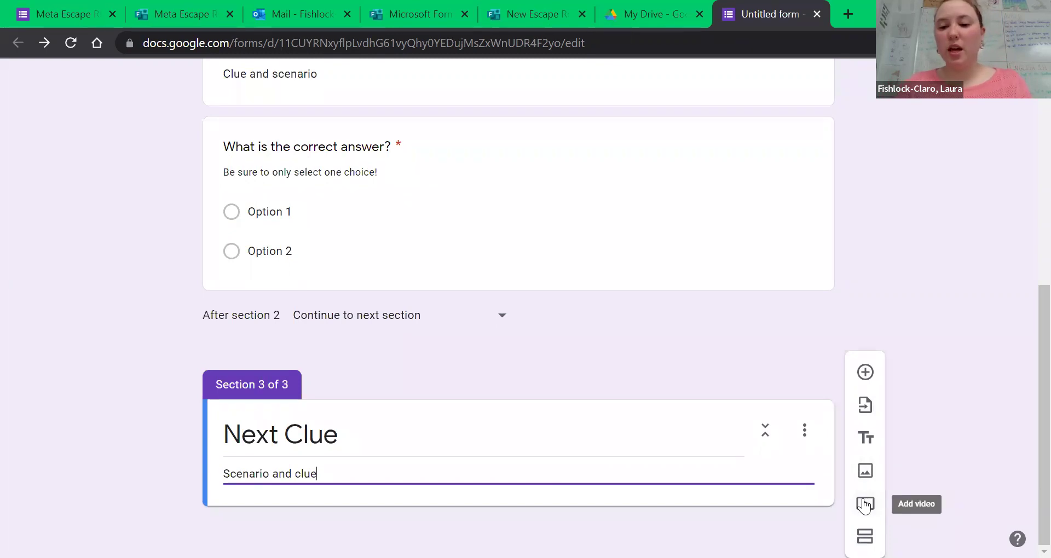
- Add a required short answer question reading "What is the right answer?" to the Next Clue section
click(864, 377)
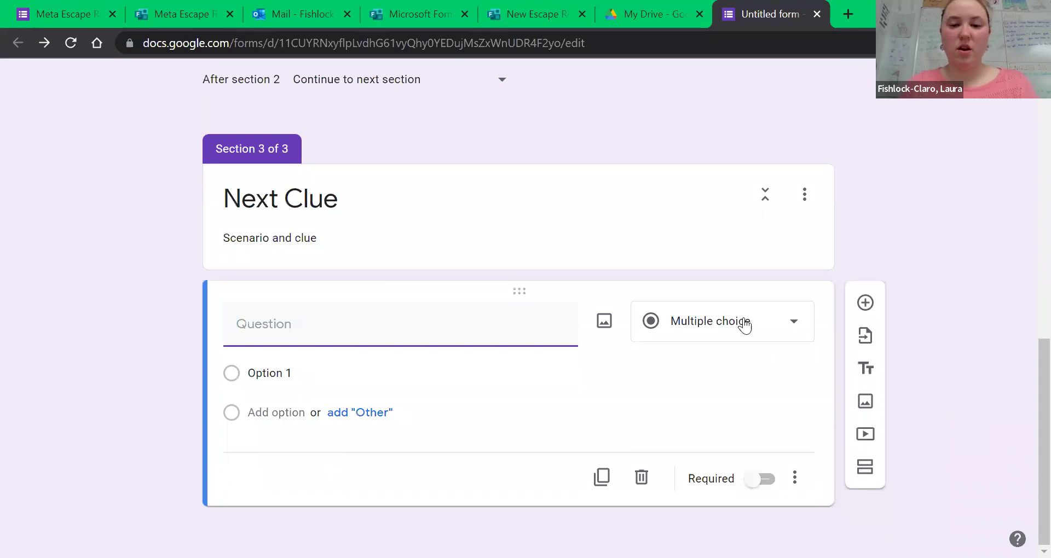
click(744, 323)
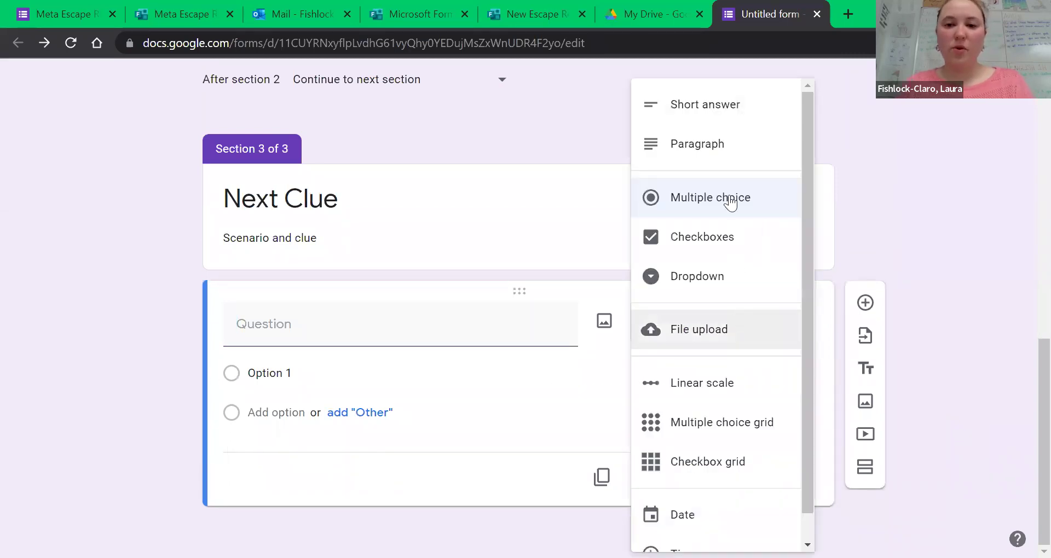
click(710, 108)
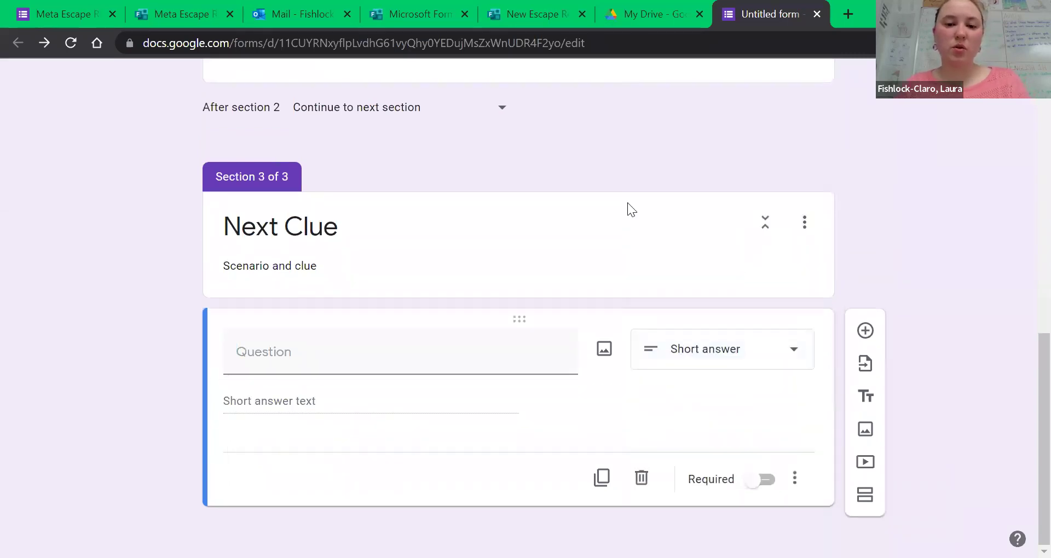
click(405, 353)
text(What )
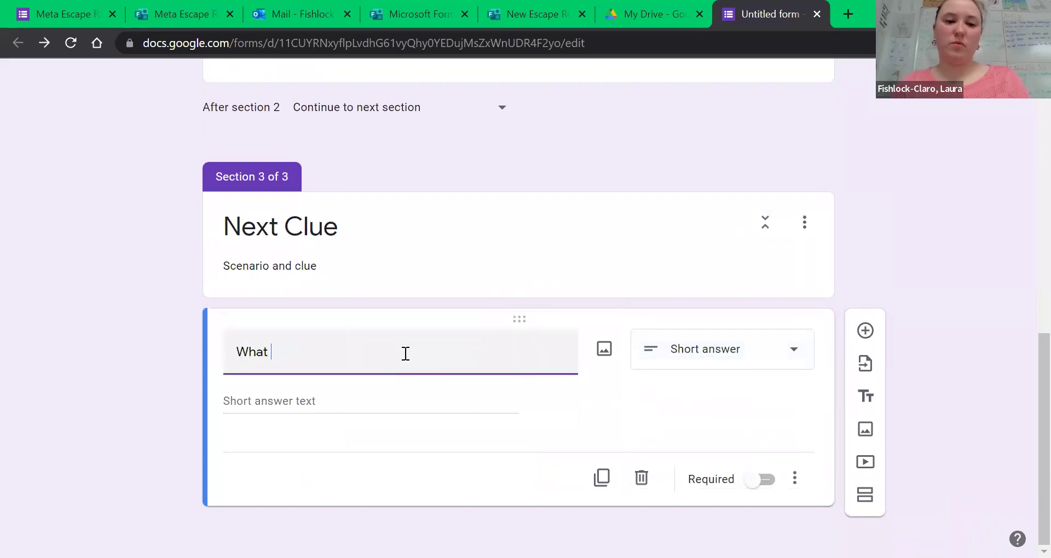
text(is the right answer?)
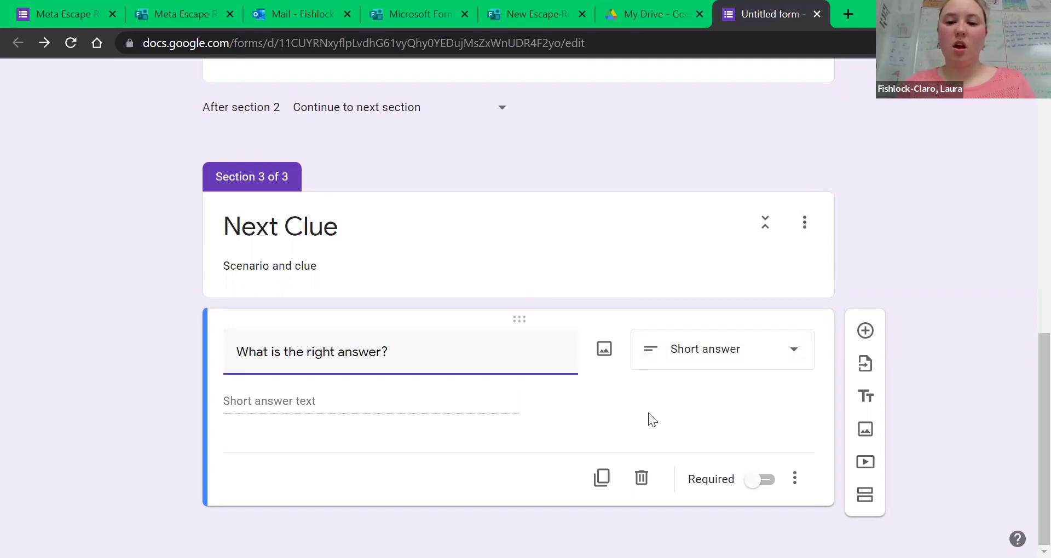
click(765, 482)
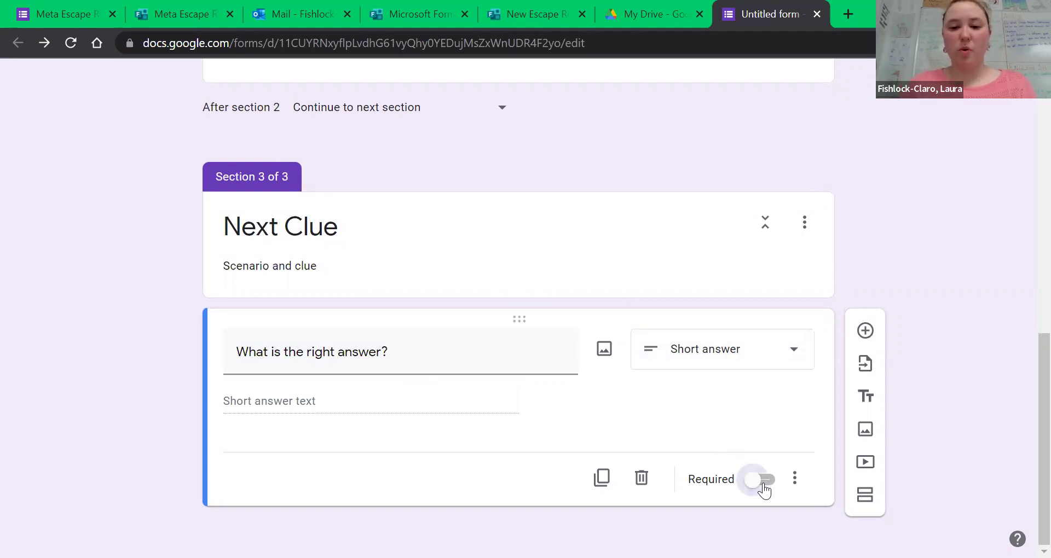
- Show the description and response validation on the "What is the right answer?" question
click(794, 479)
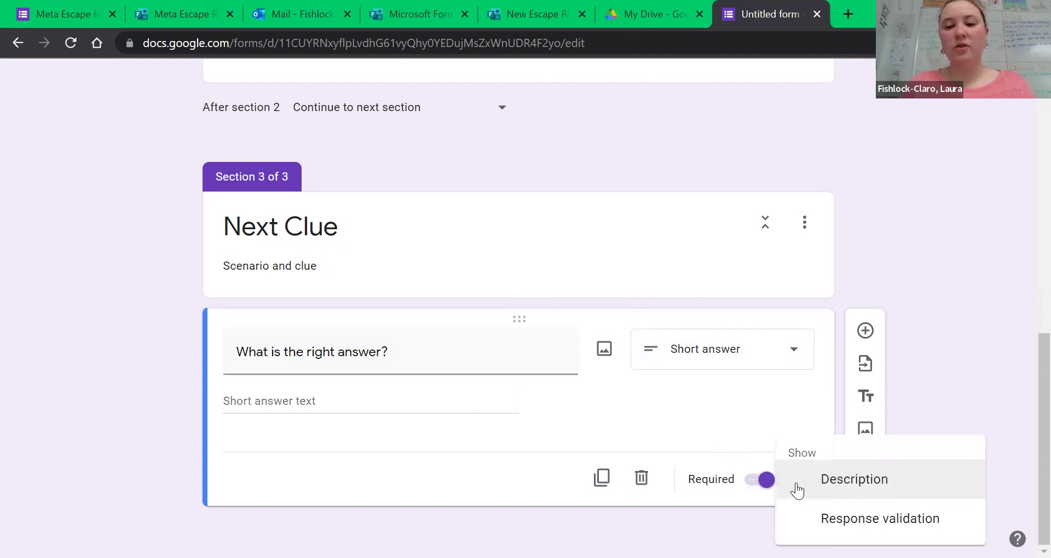
click(796, 482)
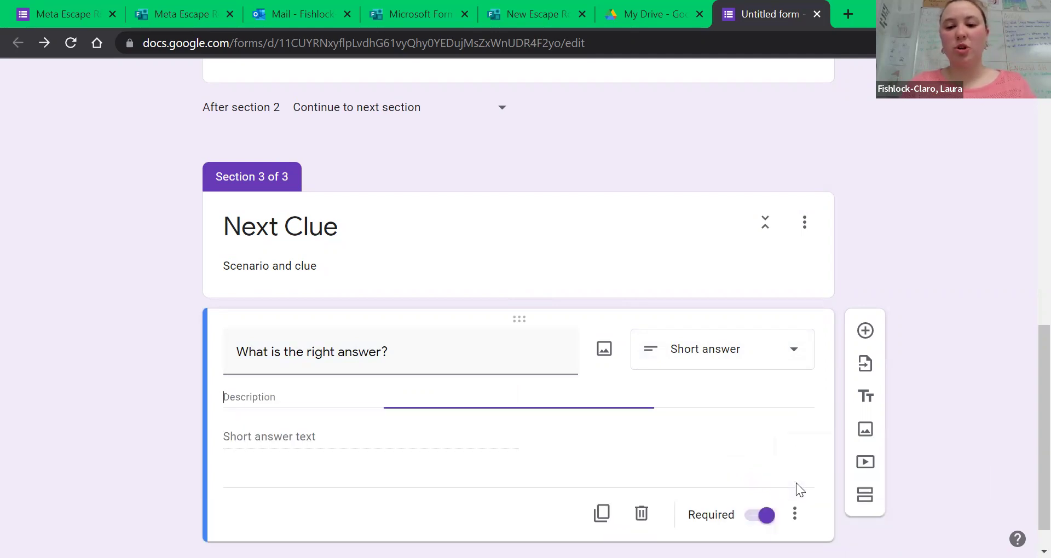
click(795, 514)
click(813, 520)
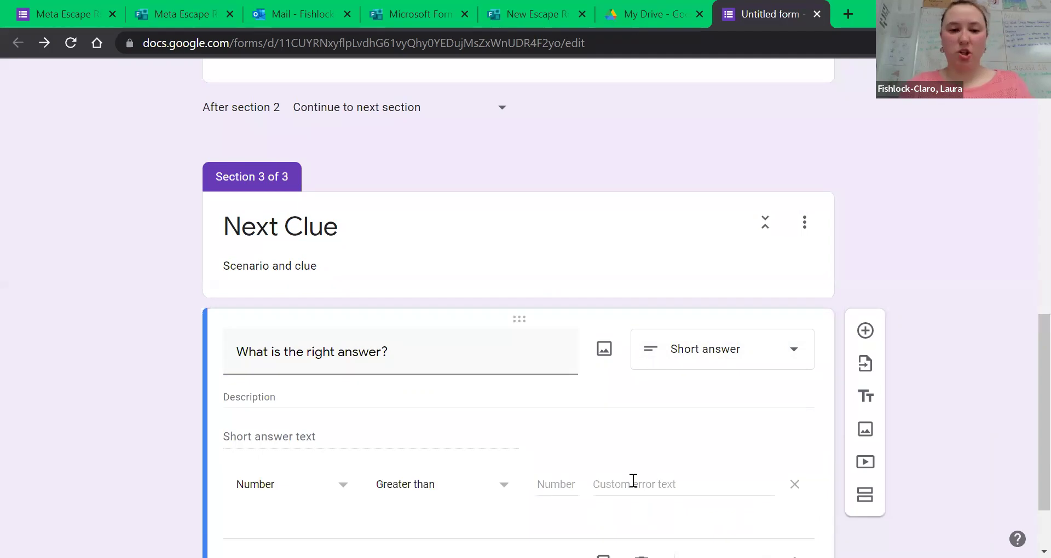
- Enter the question description "Your answer should be two words, all in capital letters."
click(356, 394)
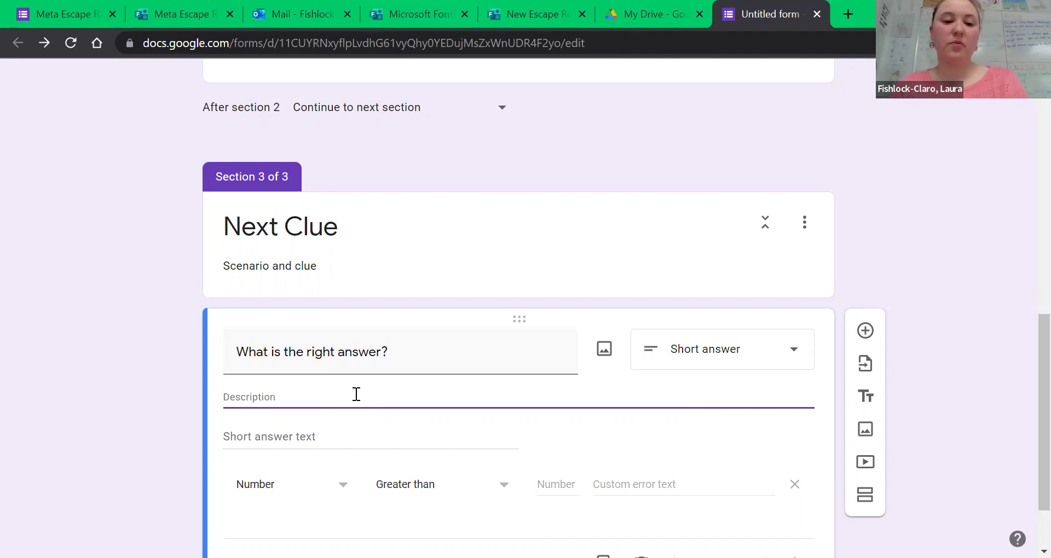
text(Your answer s)
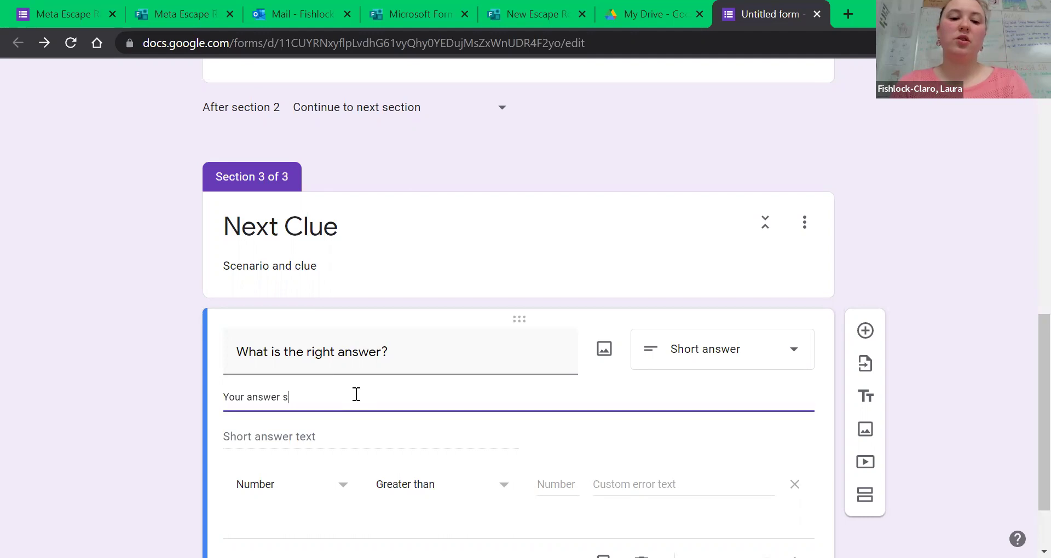
text(hould be t)
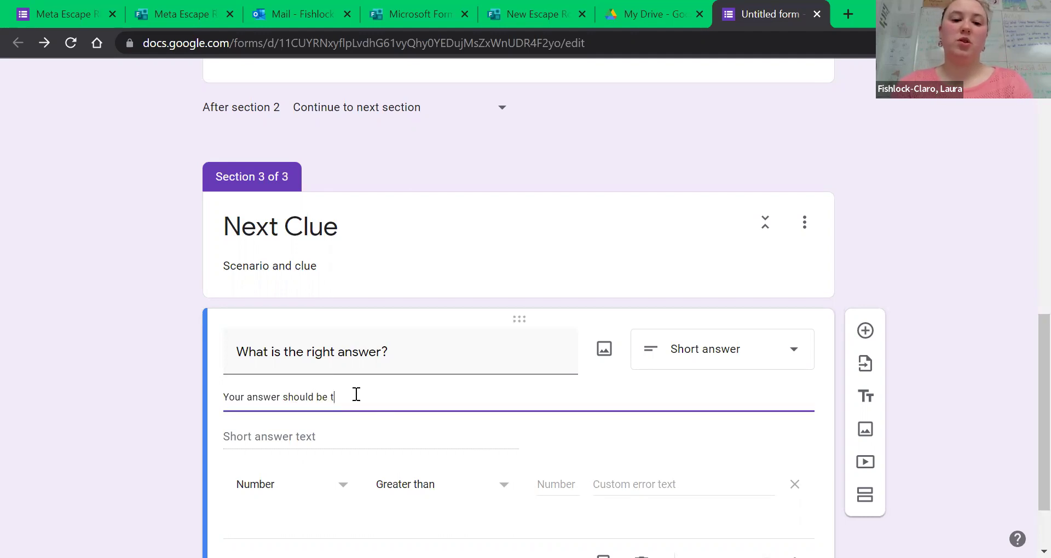
text(wo words, all )
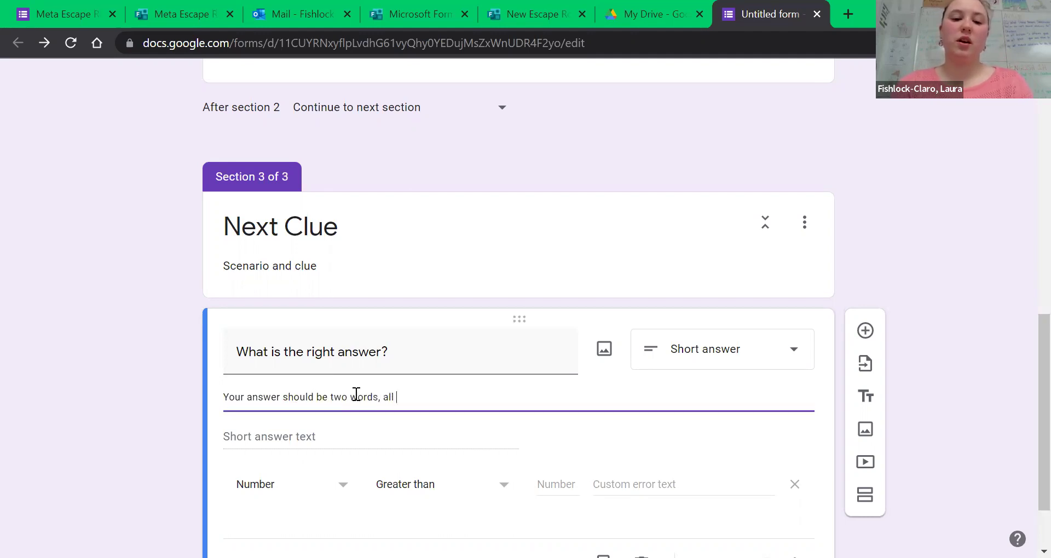
text(in capital)
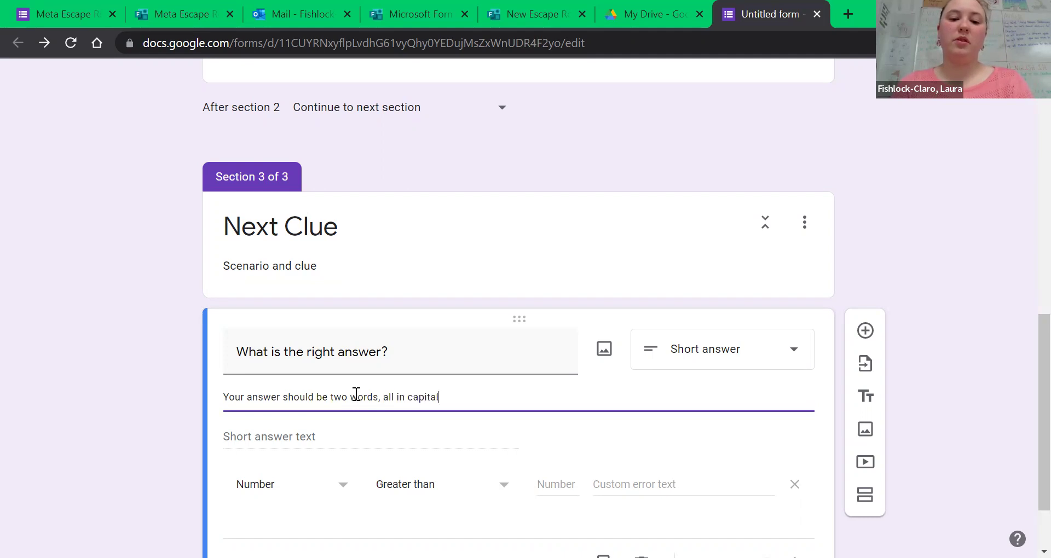
text( letters.)
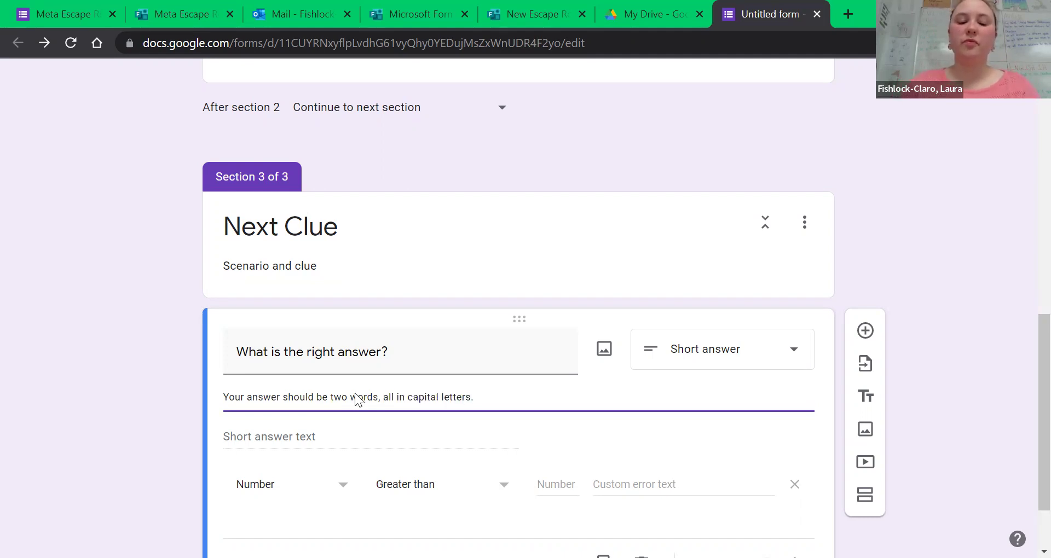
- Set the short answer's response validation to Text, Contains, "the truth"
scroll(354, 392, down, 2)
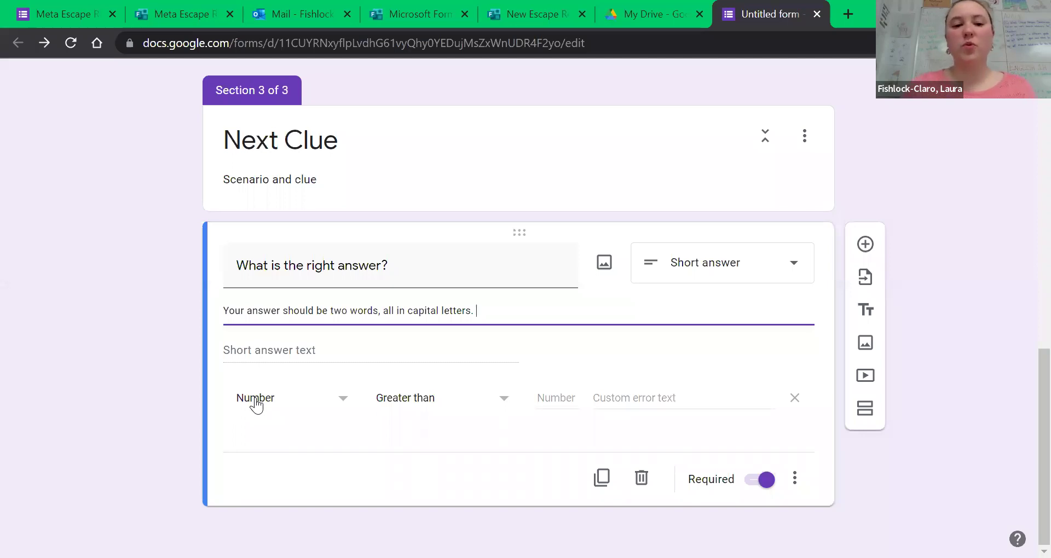
click(256, 400)
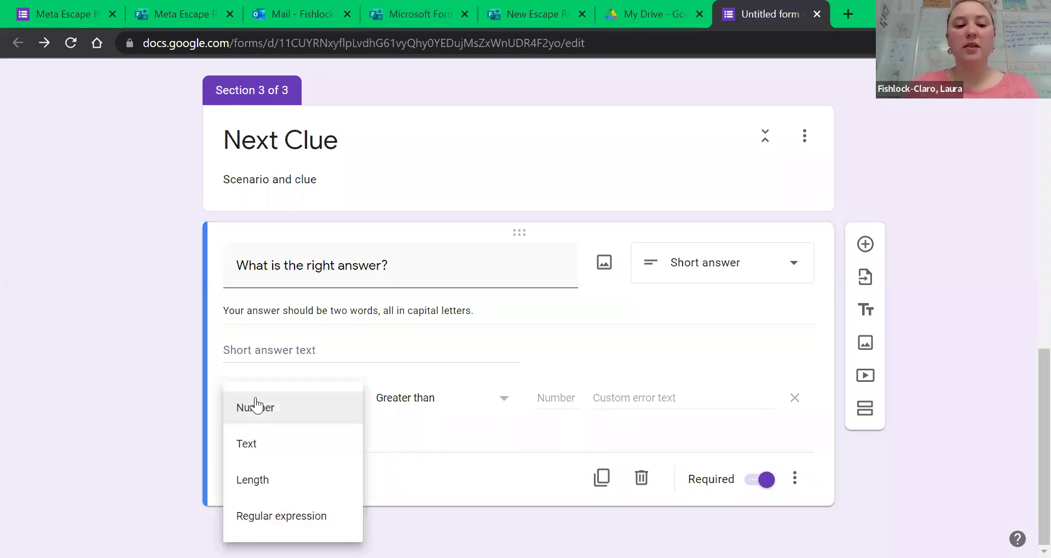
click(282, 442)
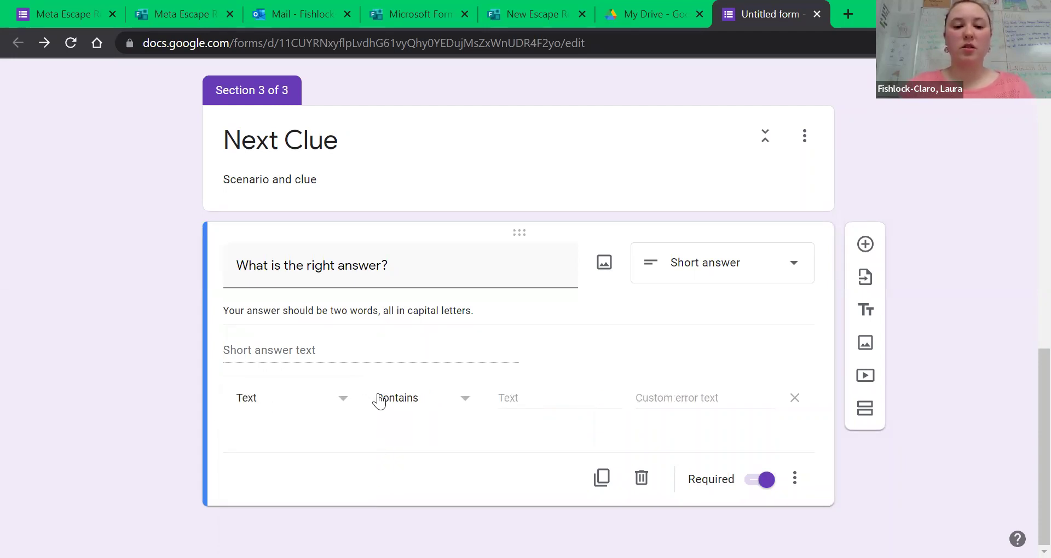
click(391, 403)
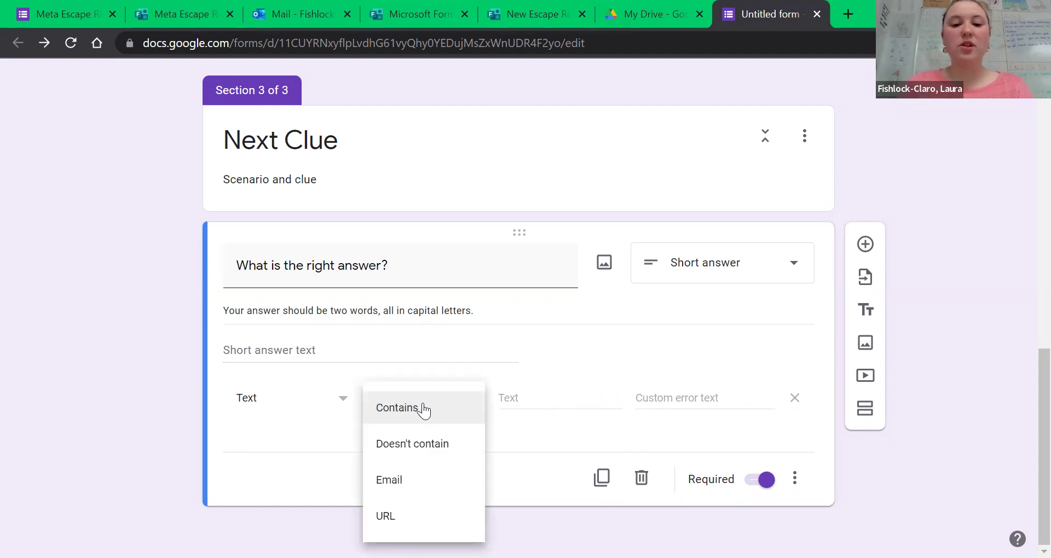
click(398, 415)
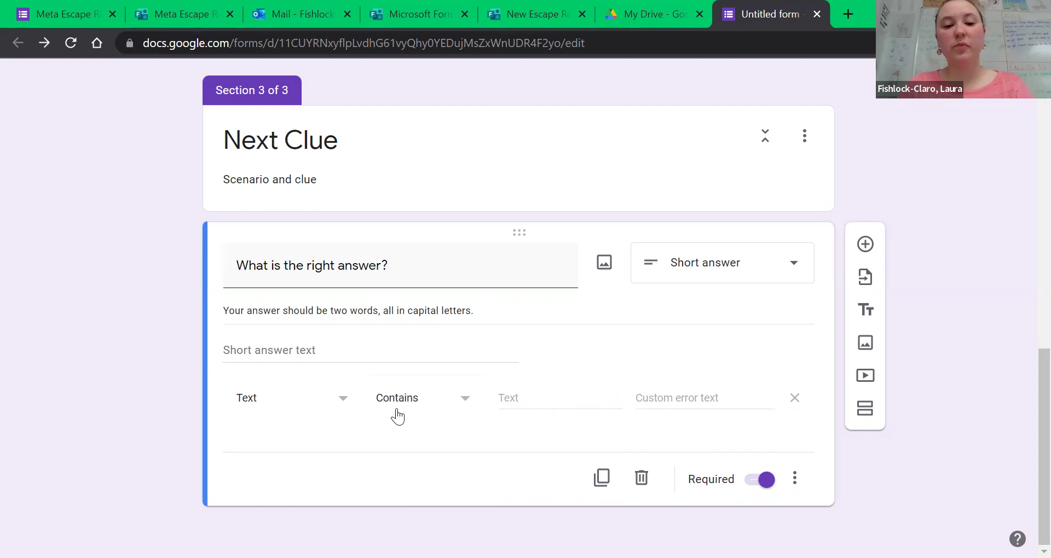
click(554, 395)
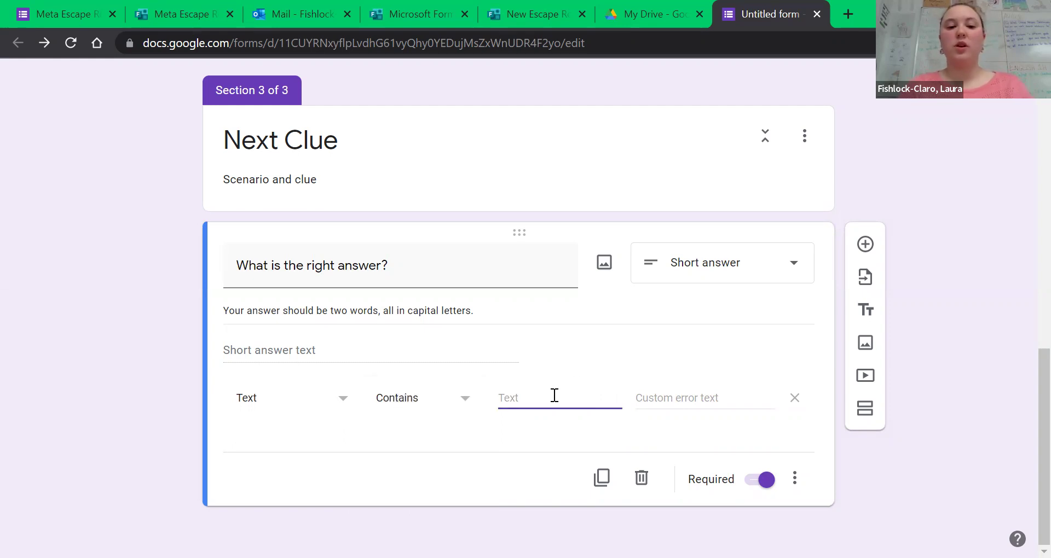
text(the truth)
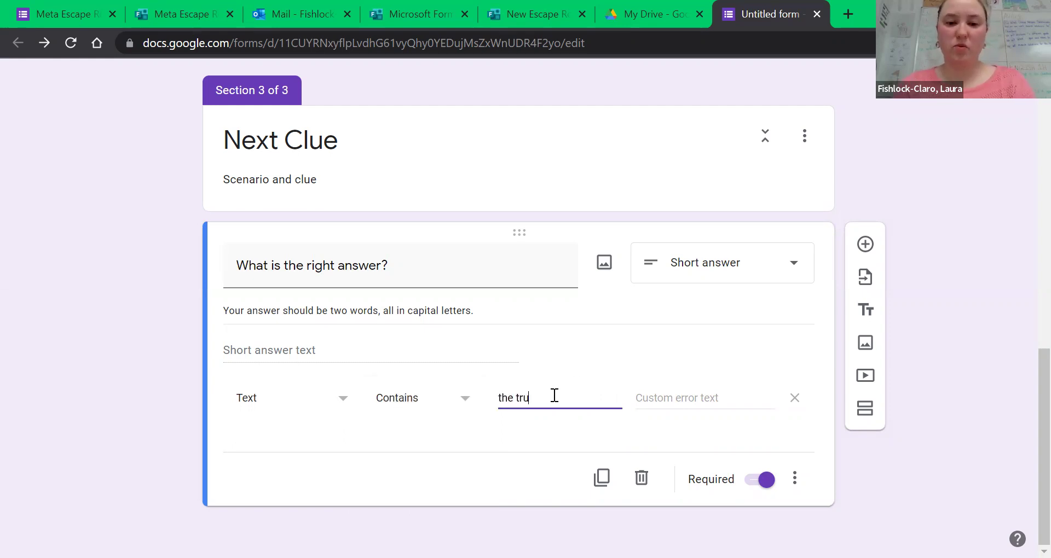
- Set the validation's custom error text to "Oops! Try again!"
click(669, 403)
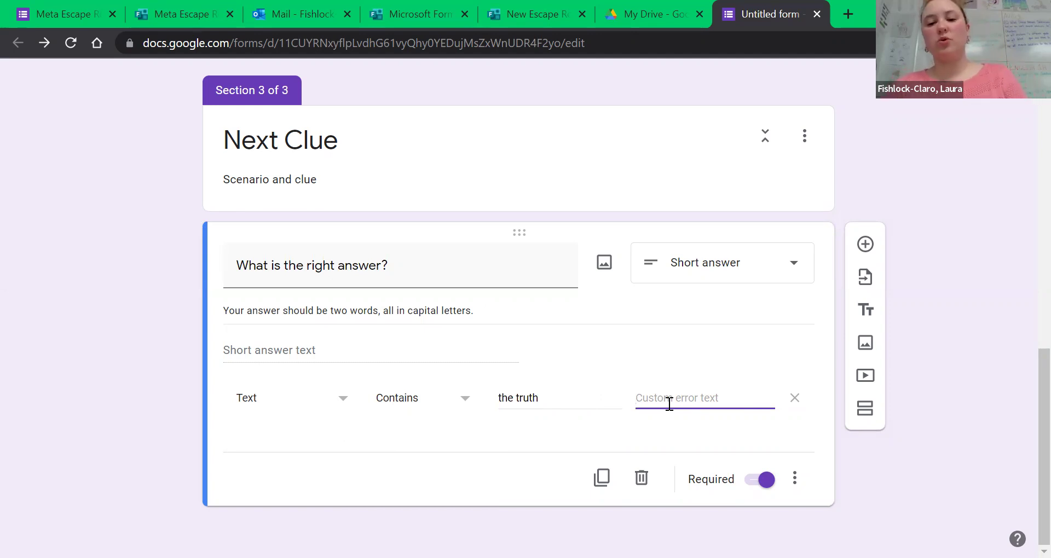
text(Oop)
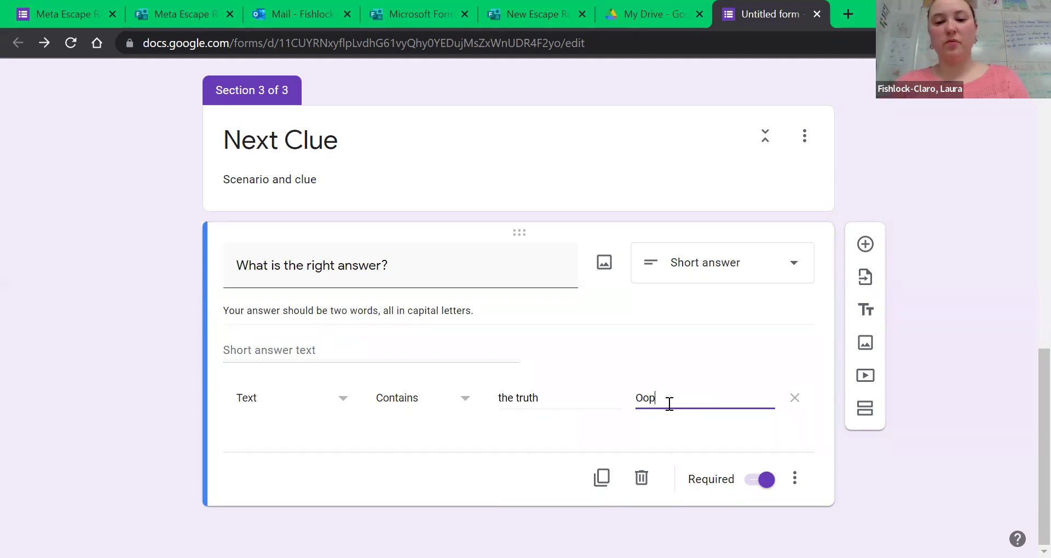
text(s! Try again!)
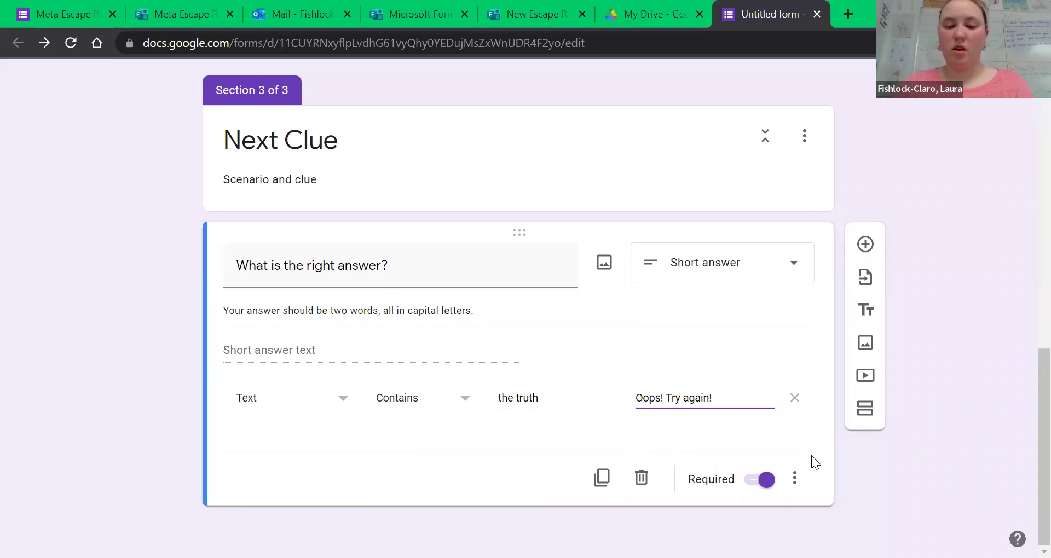
- Preview the form as a respondent and advance past the scenario introduction to the First Clue section
click(906, 480)
scroll(907, 479, up, 1)
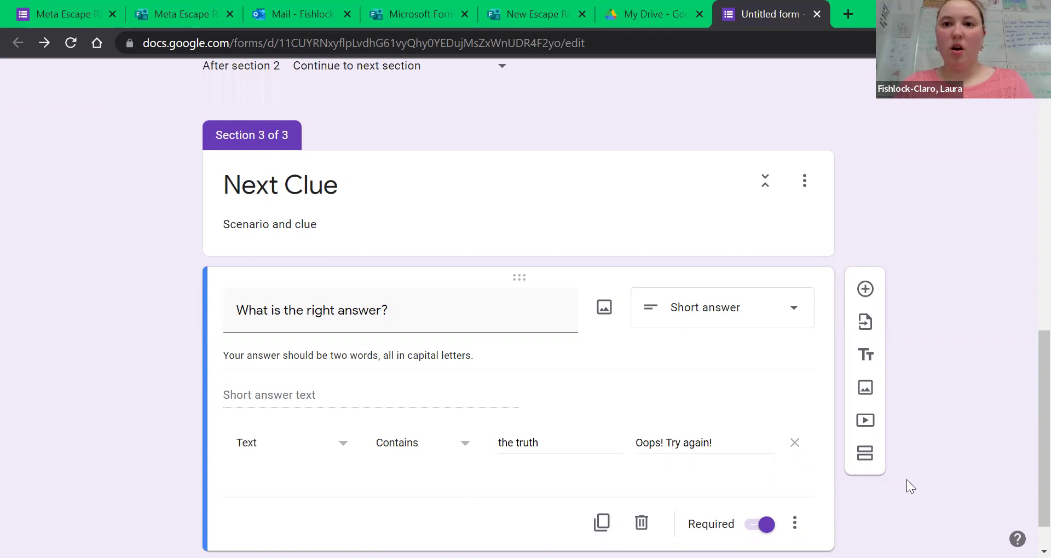
scroll(906, 479, up, 10)
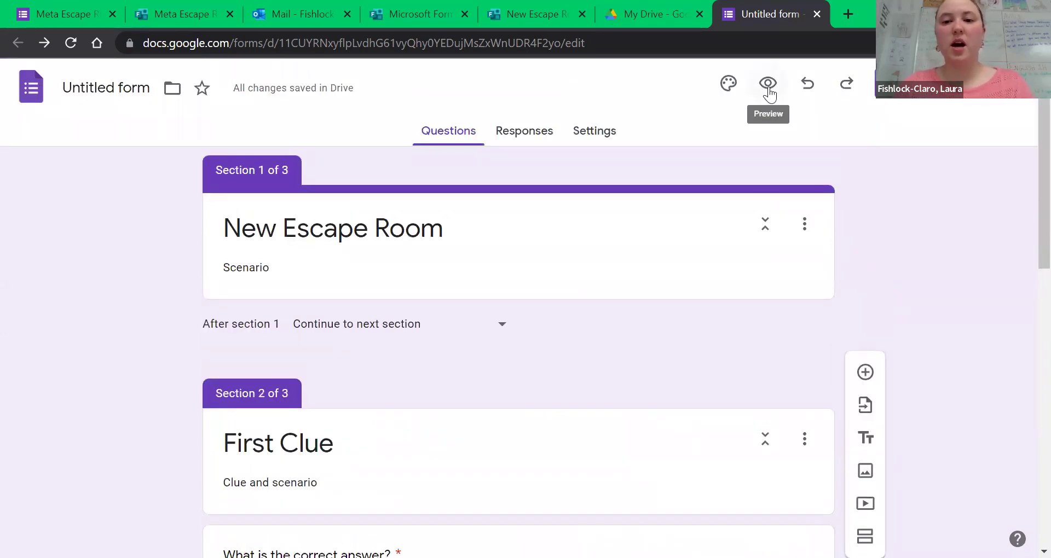
click(769, 90)
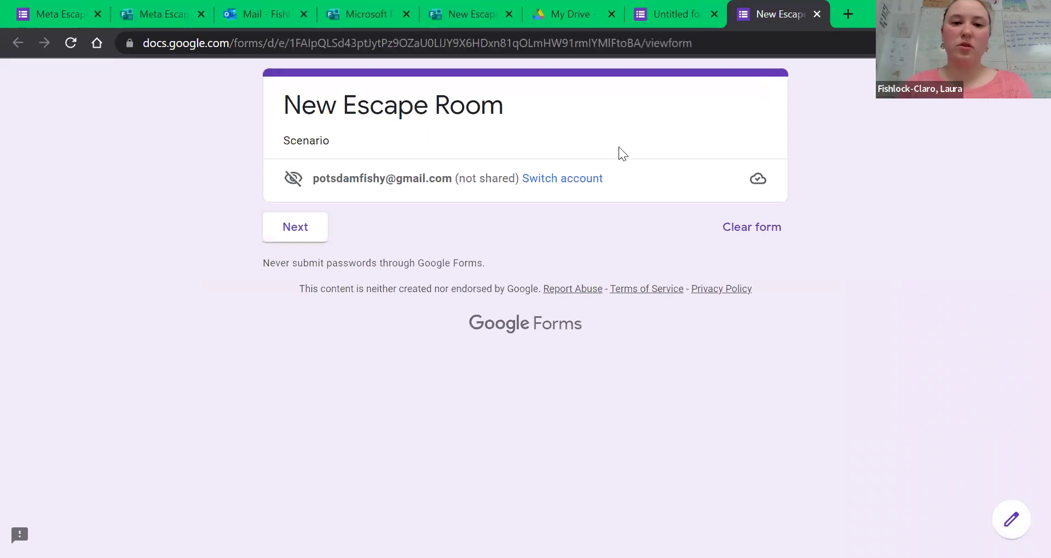
click(300, 225)
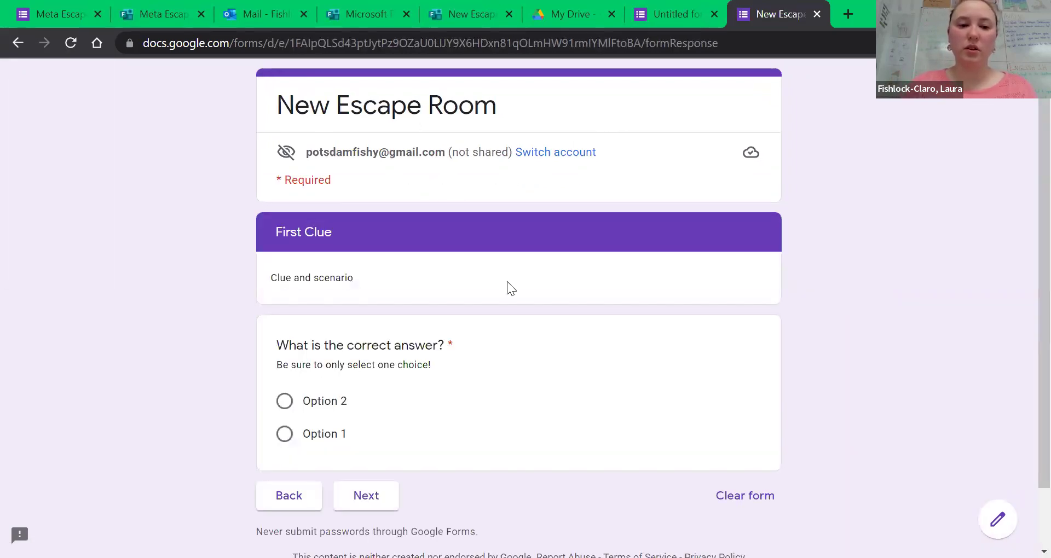
- Test the First Clue's branching by answering the question with Option 2 and continuing
scroll(507, 281, down, 2)
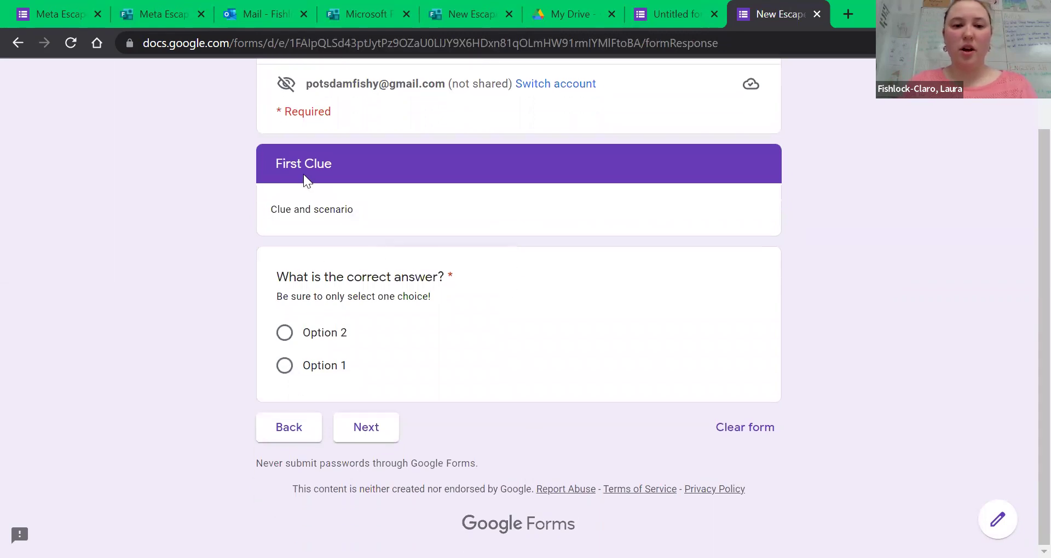
click(313, 333)
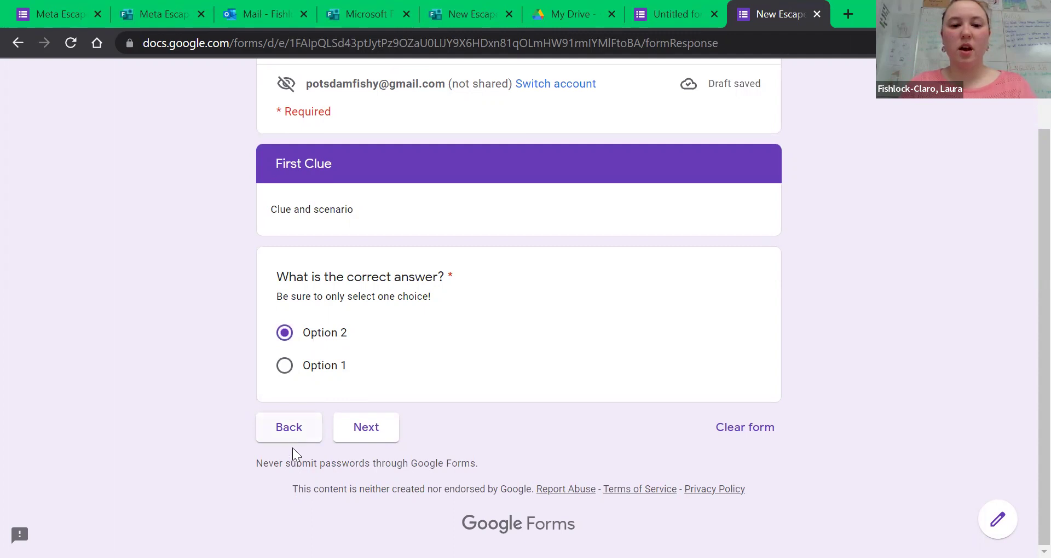
click(370, 439)
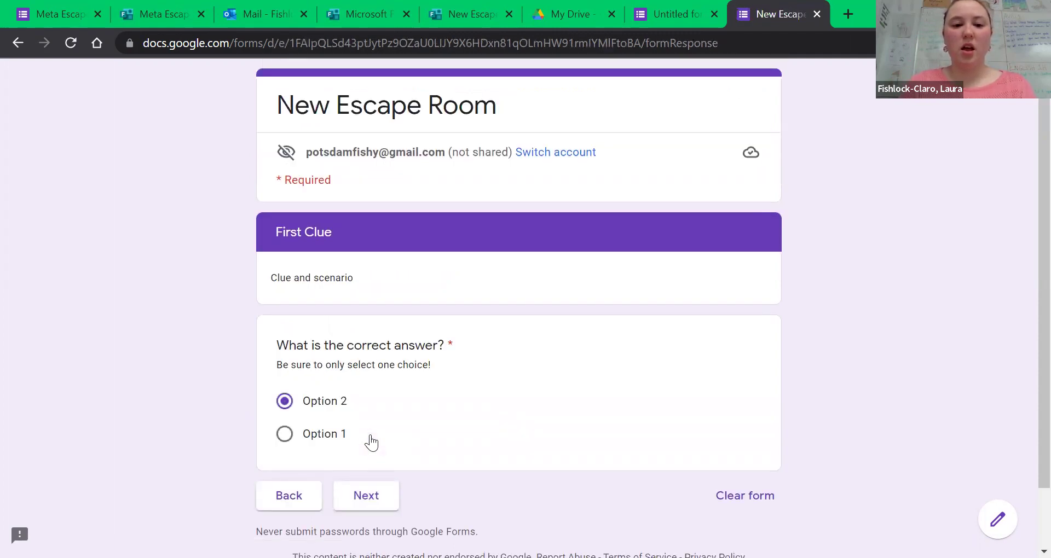
- Change the First Clue answer to Option 1 and continue to the next section
scroll(371, 442, down, 1)
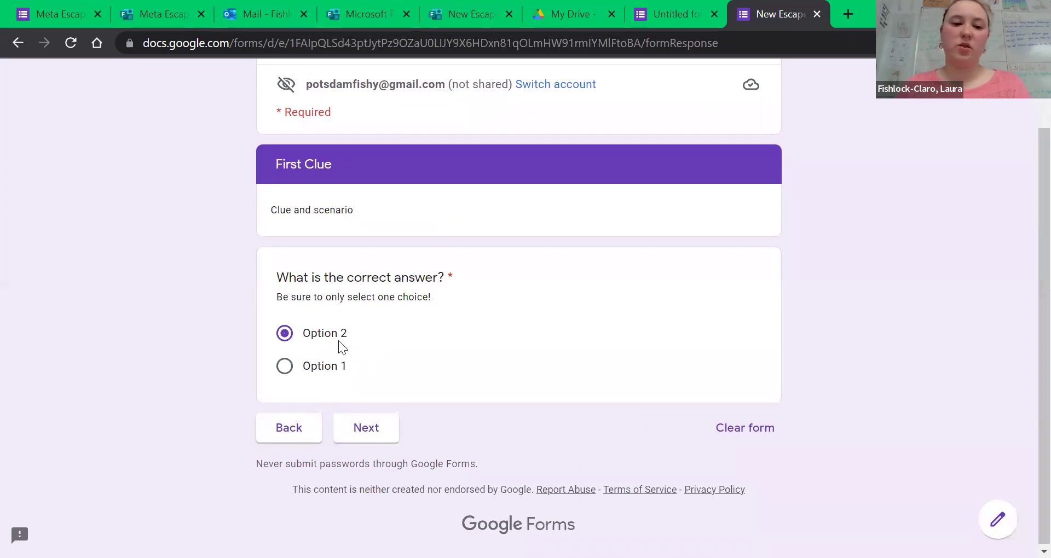
click(317, 373)
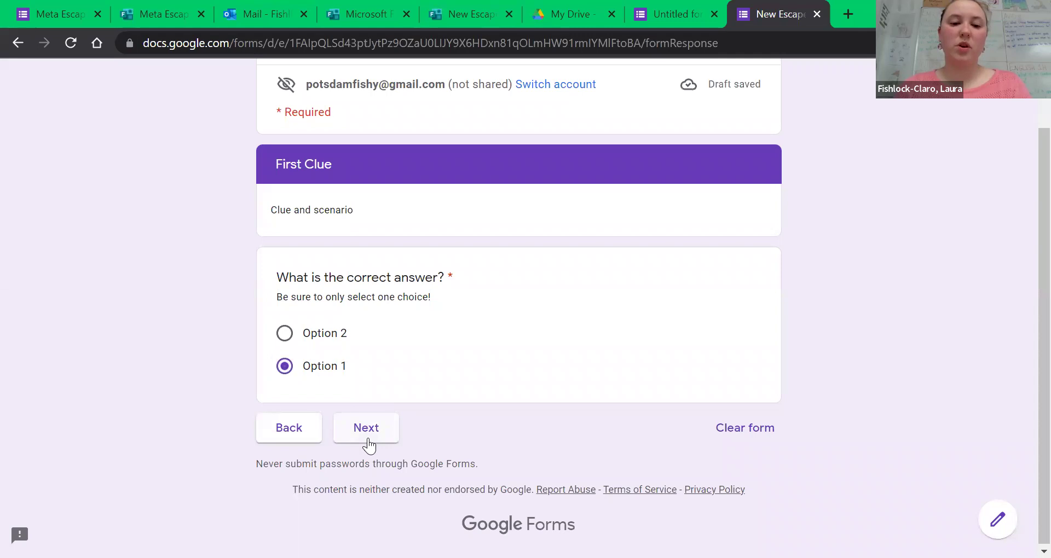
click(367, 444)
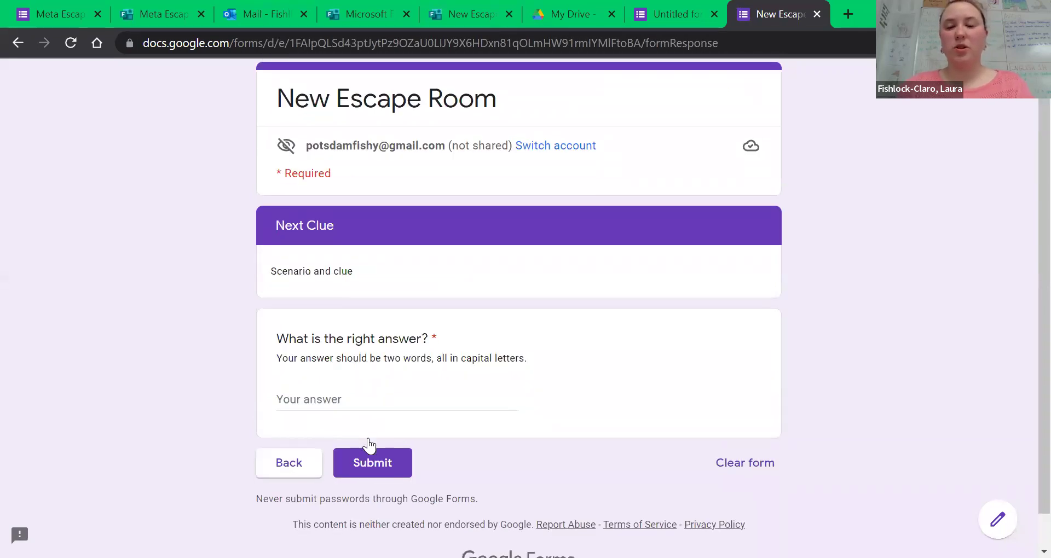
- Answer the Next Clue question with "the truth", submit the test response and close the preview
click(283, 361)
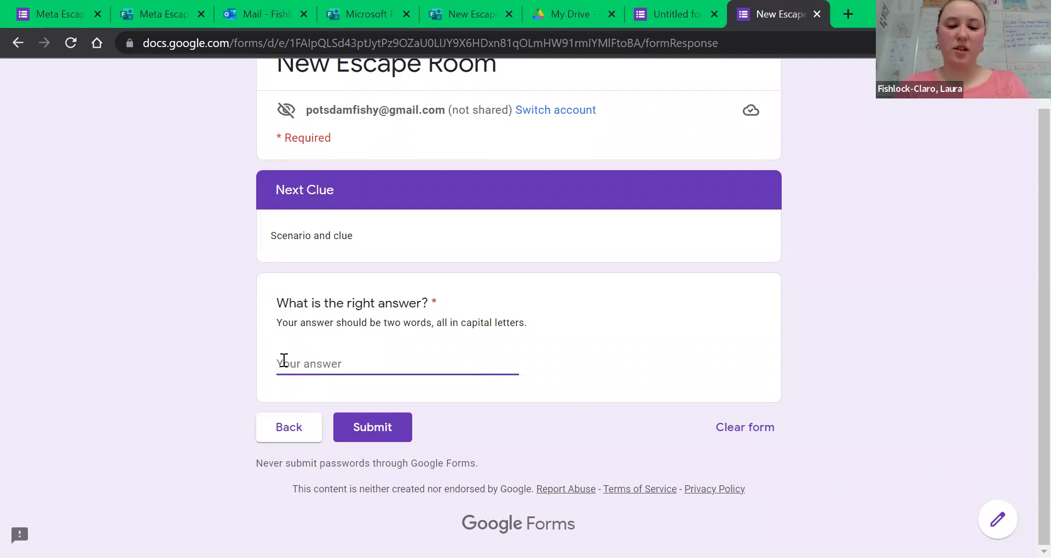
text(the truth)
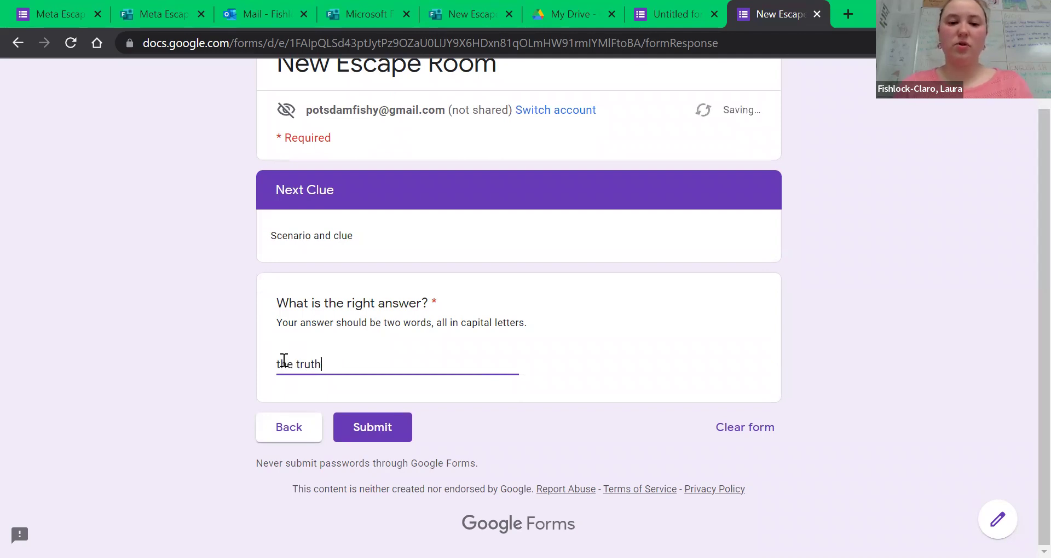
click(362, 422)
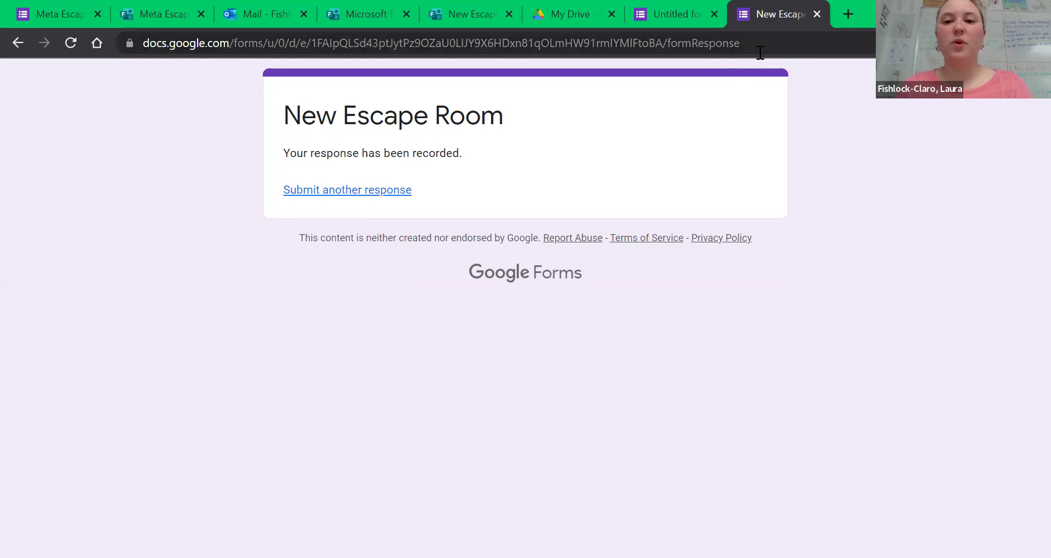
click(817, 14)
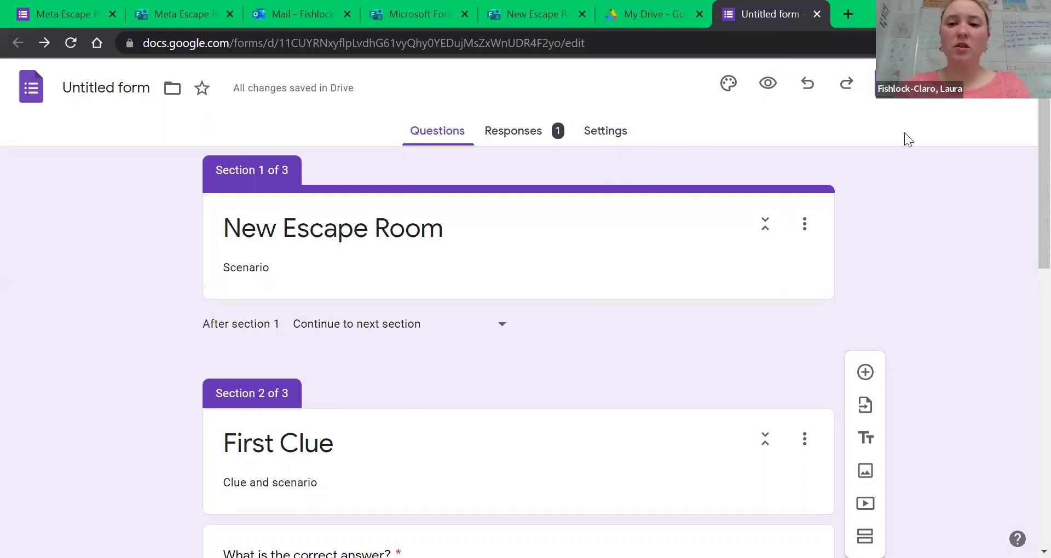
- Turn the form into a quiz in its settings
click(634, 140)
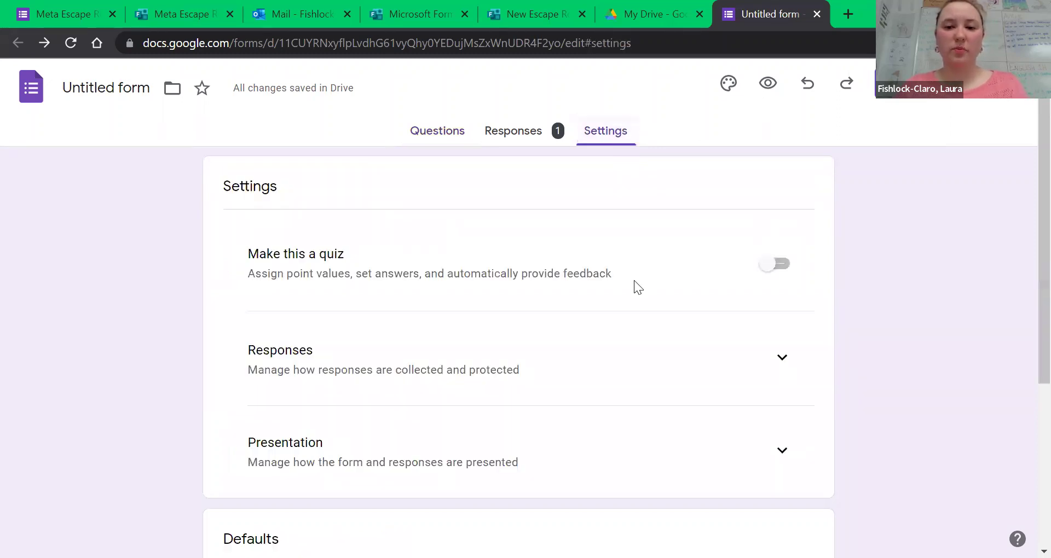
scroll(634, 280, down, 1)
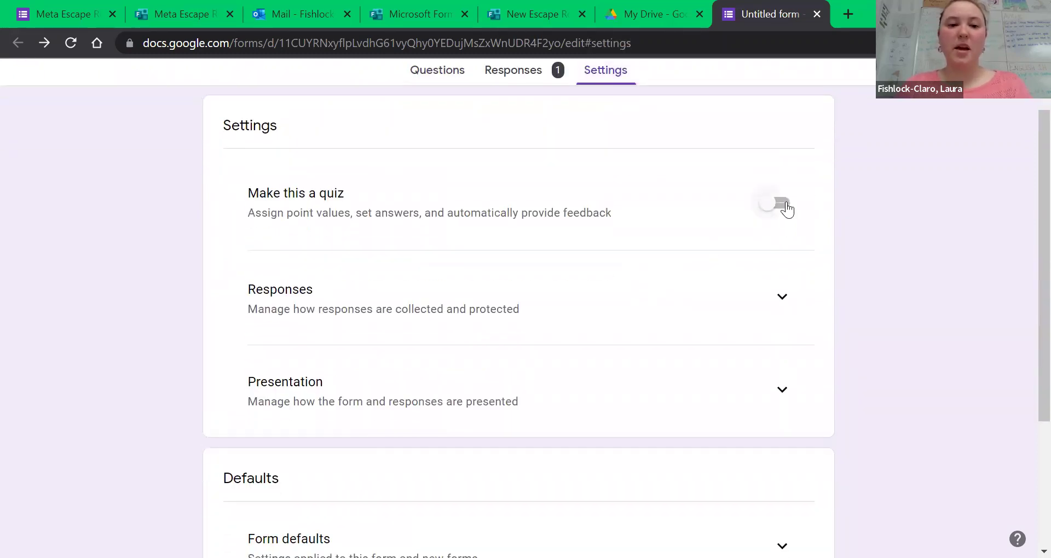
click(786, 210)
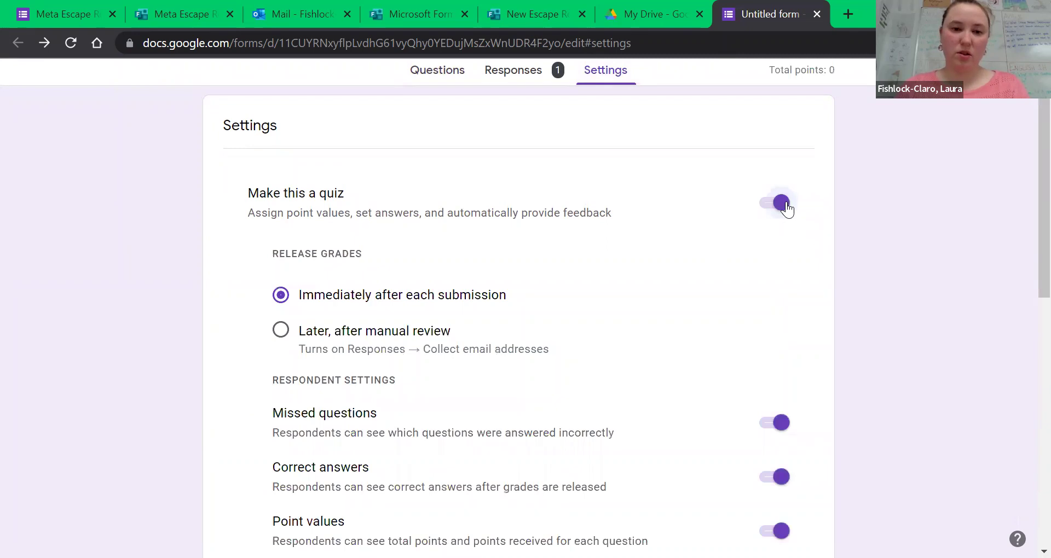
- Review the quiz options for grade release, respondent visibility and default point value, along with the responses, presentation and defaults settings
scroll(525, 326, down, 1)
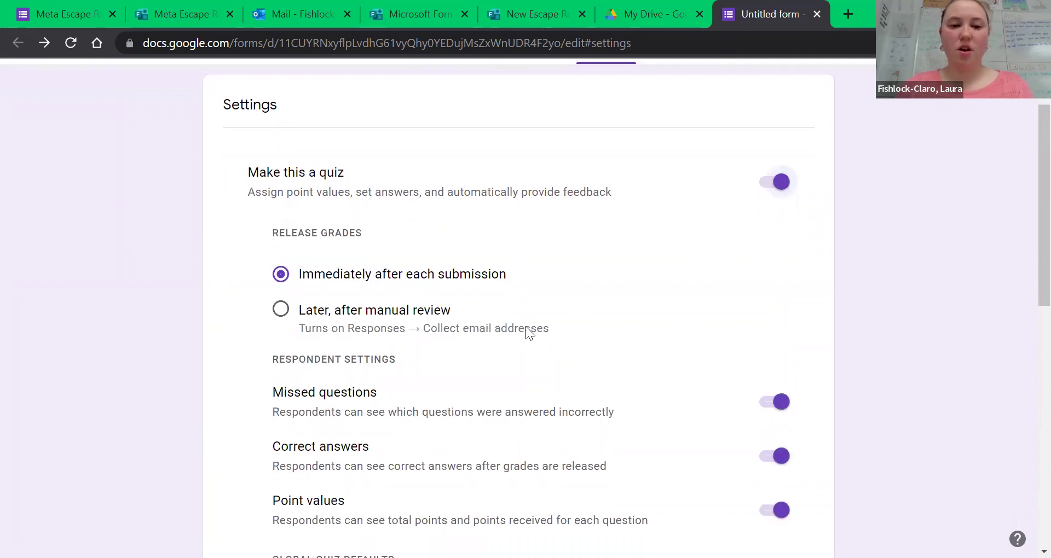
scroll(525, 326, down, 5)
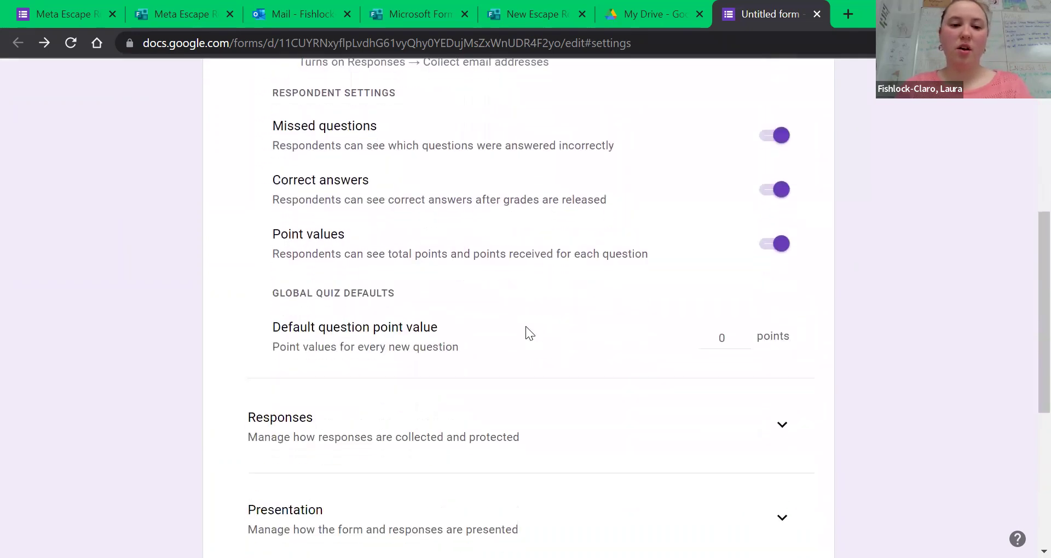
scroll(525, 327, down, 3)
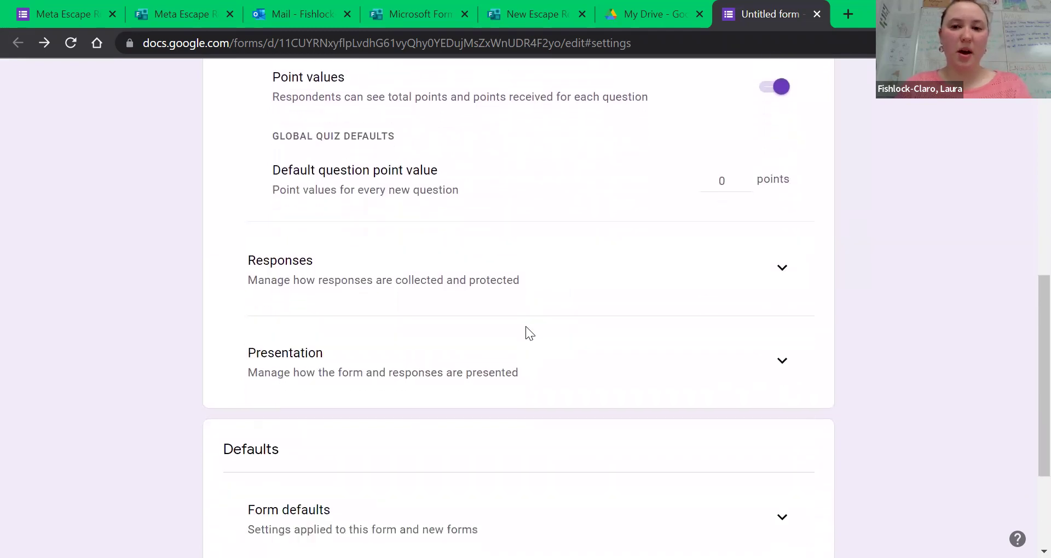
scroll(525, 327, down, 1)
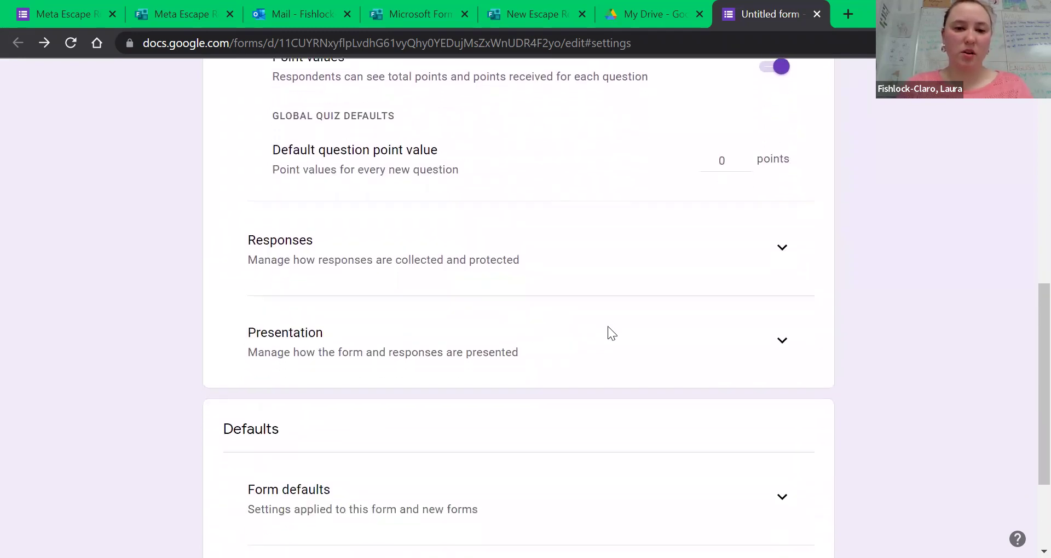
scroll(608, 327, down, 3)
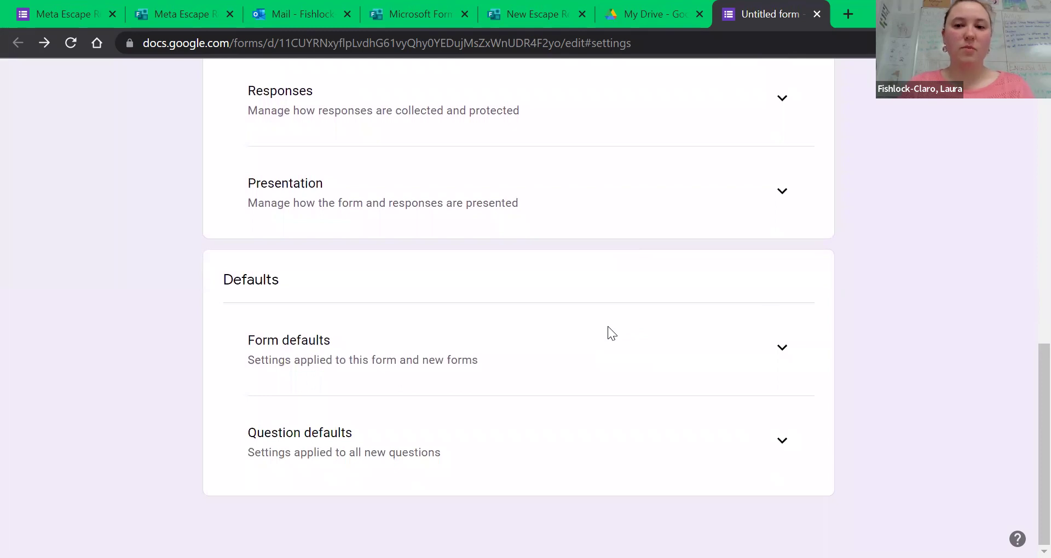
scroll(917, 372, up, 8)
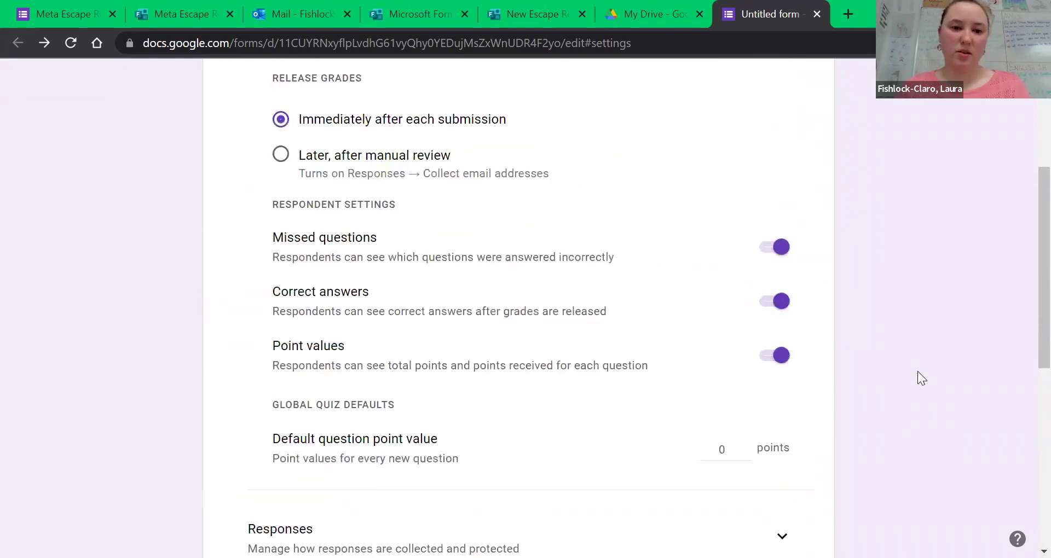
scroll(917, 371, up, 4)
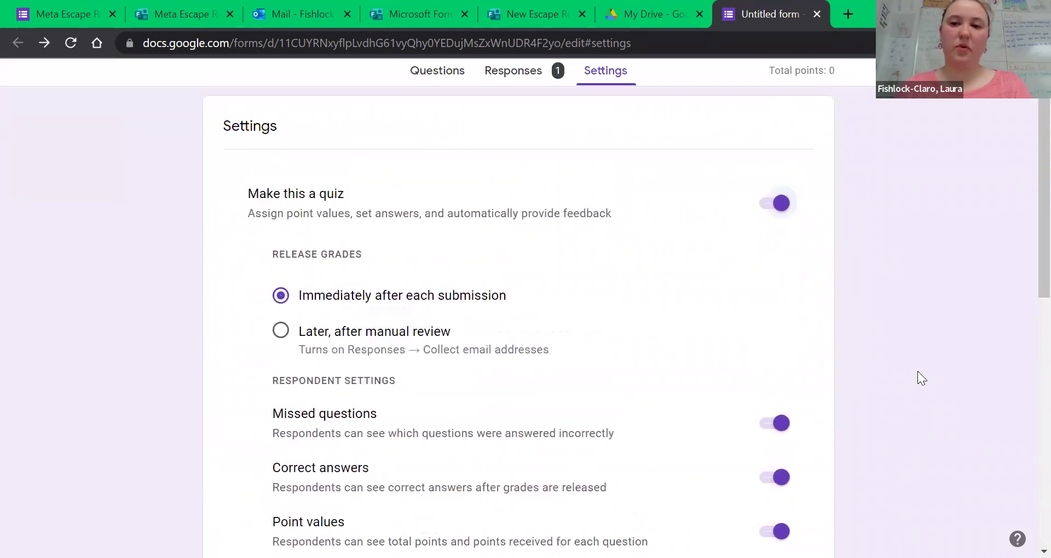